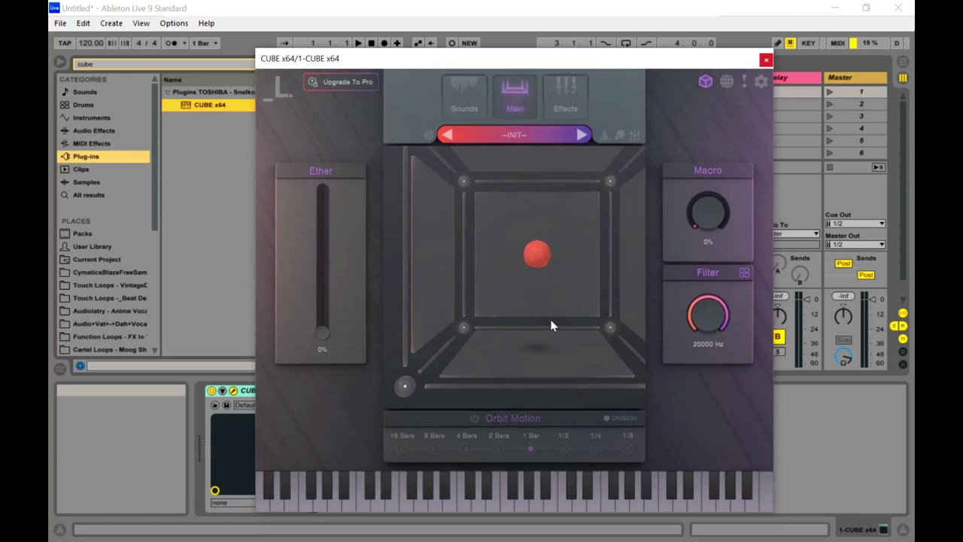
Load the Compacted sound into Corner C, finding it with the Stark tag and clearing that tag again
click(403, 387)
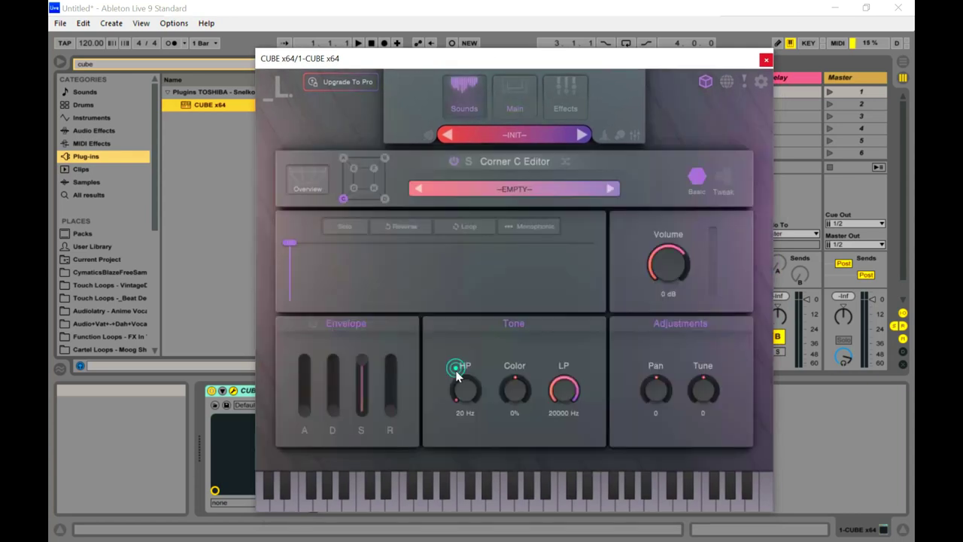
click(531, 190)
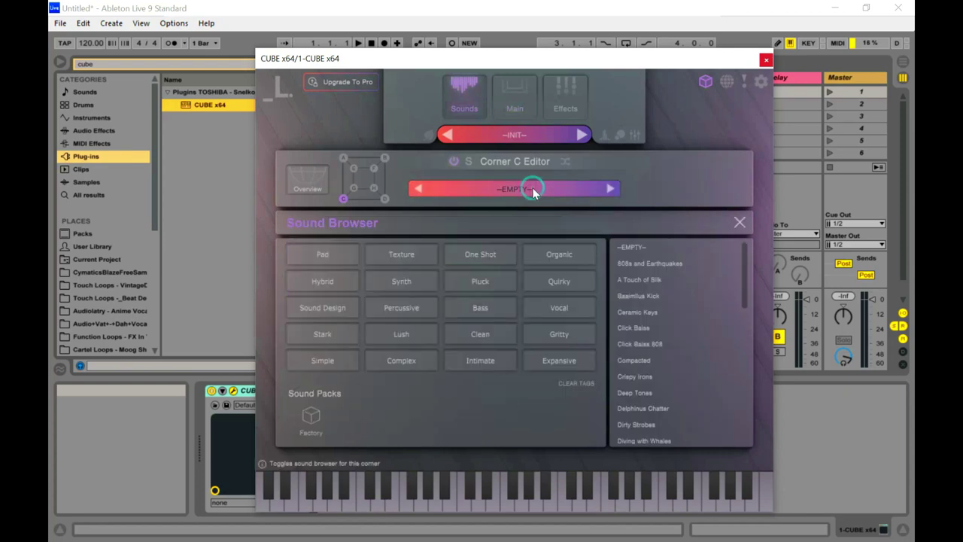
click(329, 338)
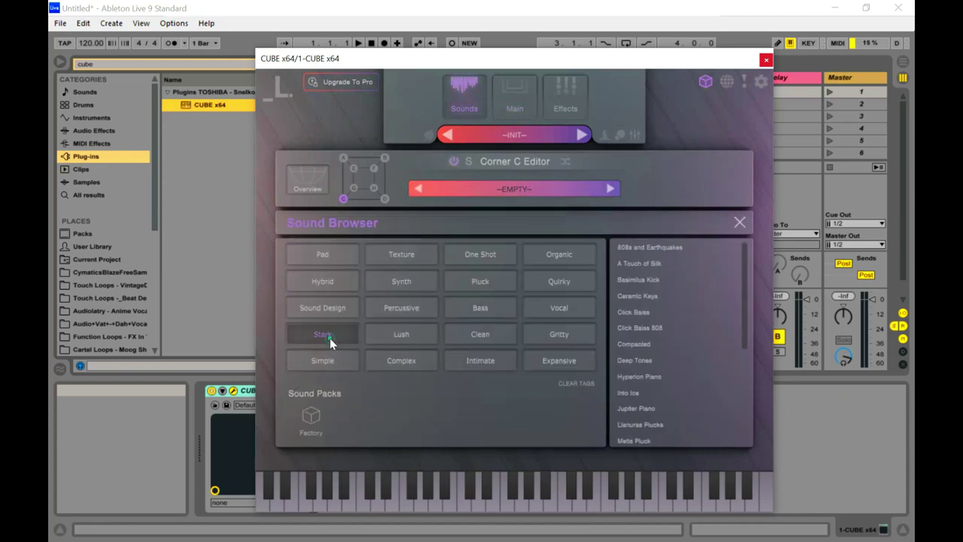
click(645, 349)
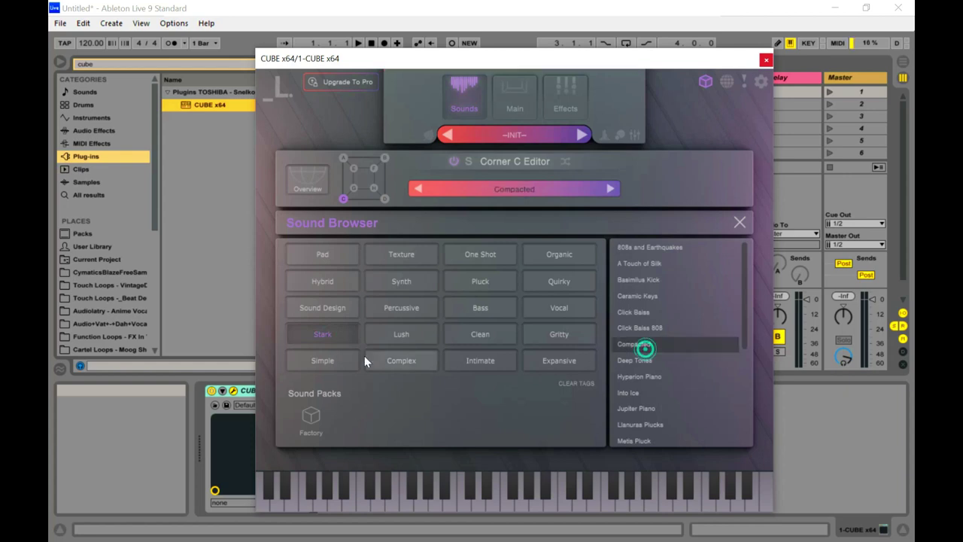
click(325, 338)
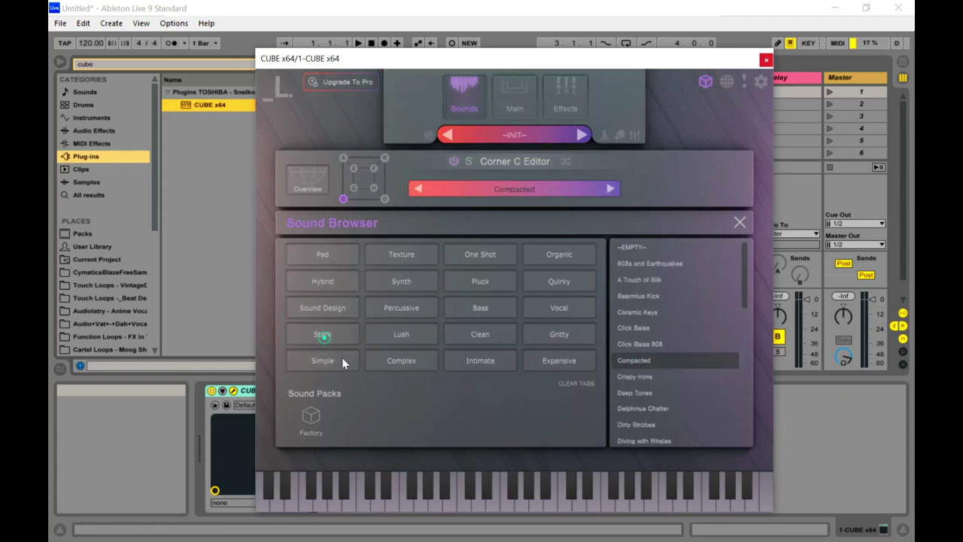
click(739, 219)
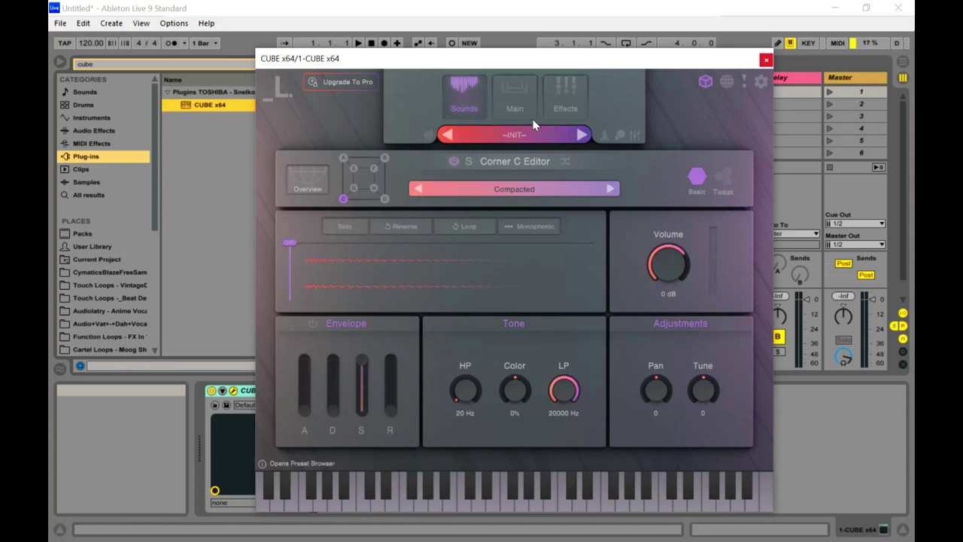
Return to the Main cube view and move the orb through the cube to its upper rear-left corner
click(513, 98)
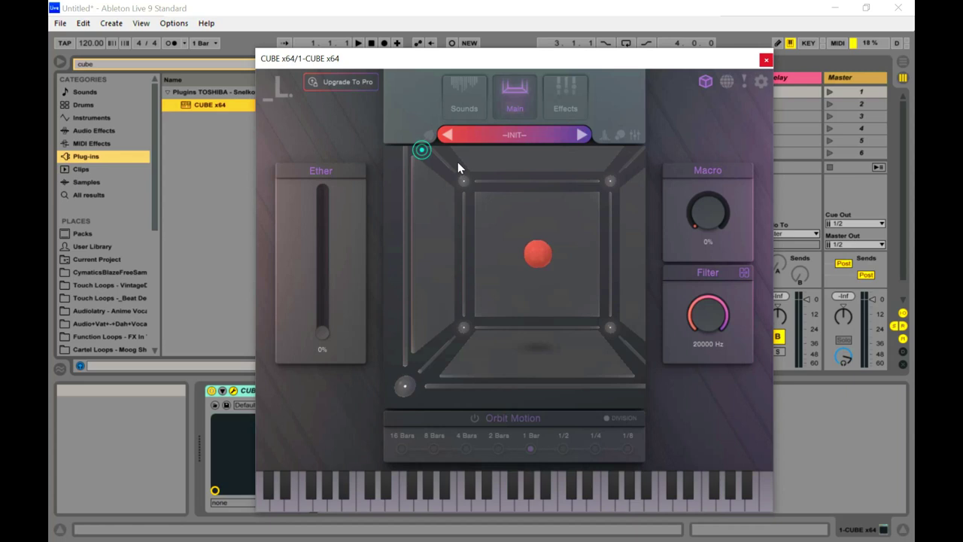
click(456, 172)
drag(432, 183, 507, 204)
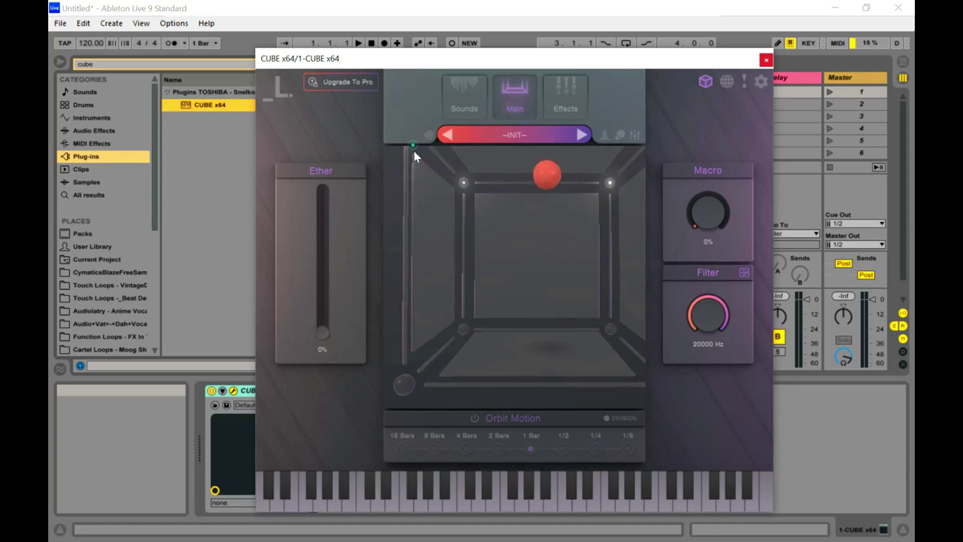
drag(458, 168, 482, 171)
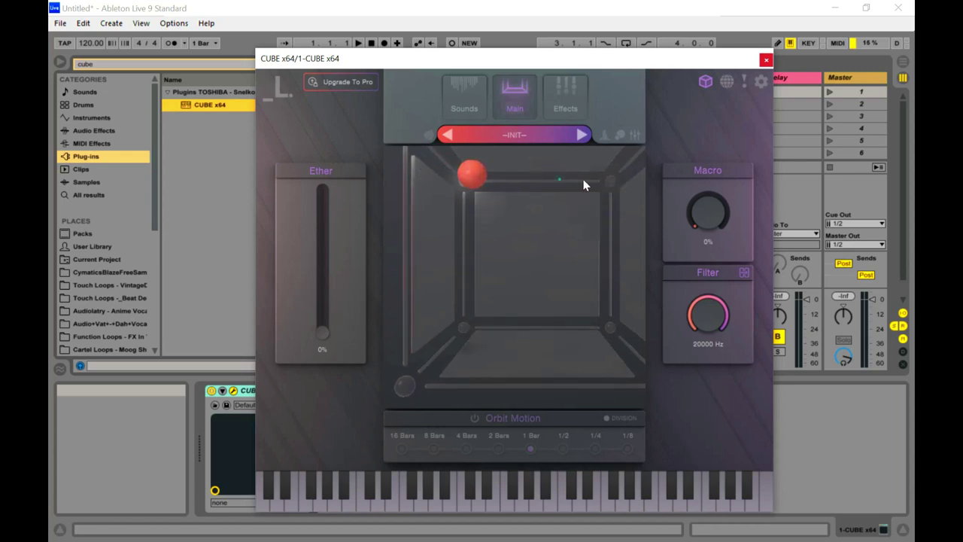
Load the Organic-tagged Llanuras Plucks sound into Corner B and move the orb to the upper middle of the cube
click(634, 164)
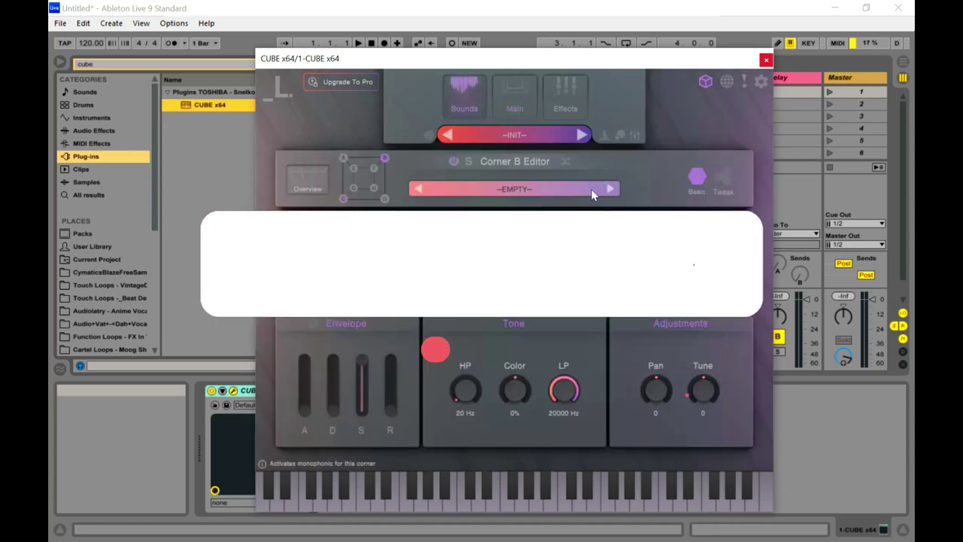
click(562, 187)
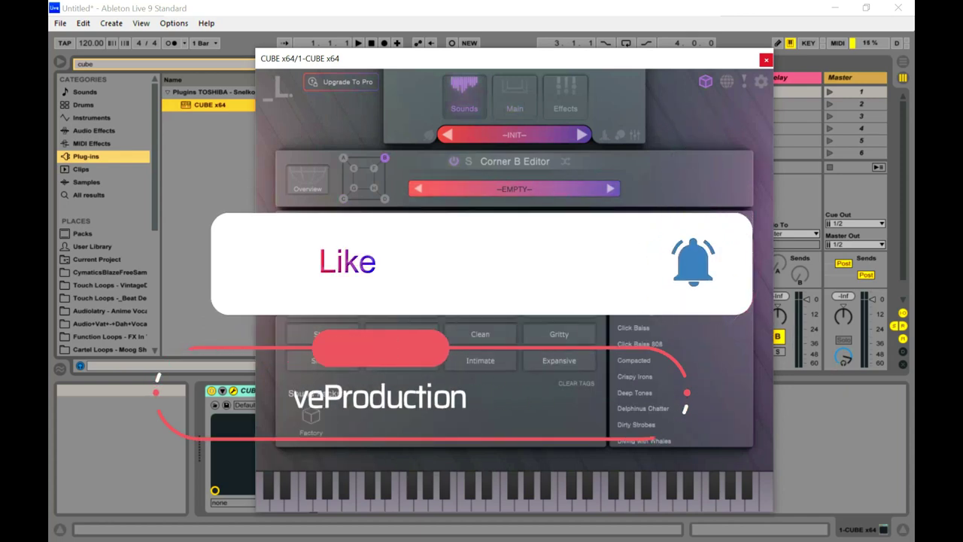
click(559, 253)
click(641, 327)
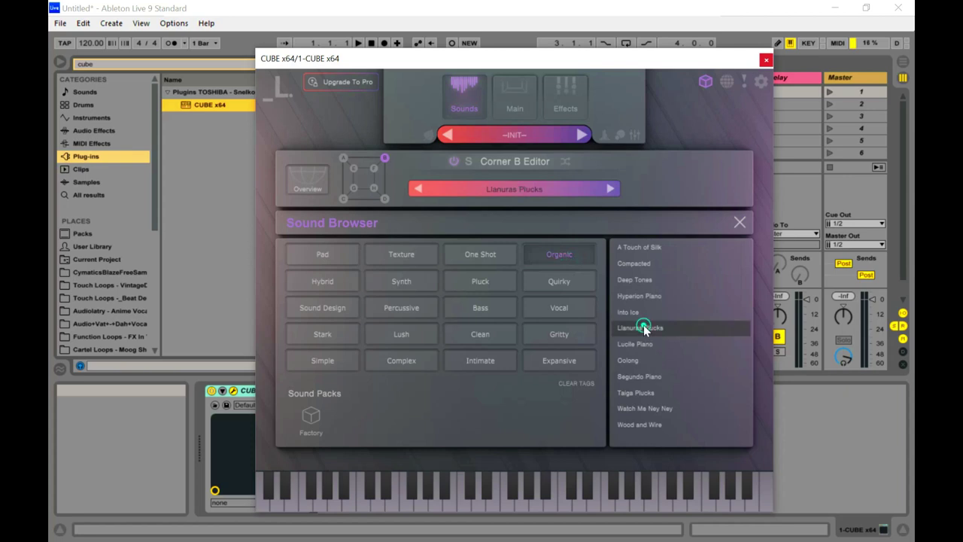
click(544, 253)
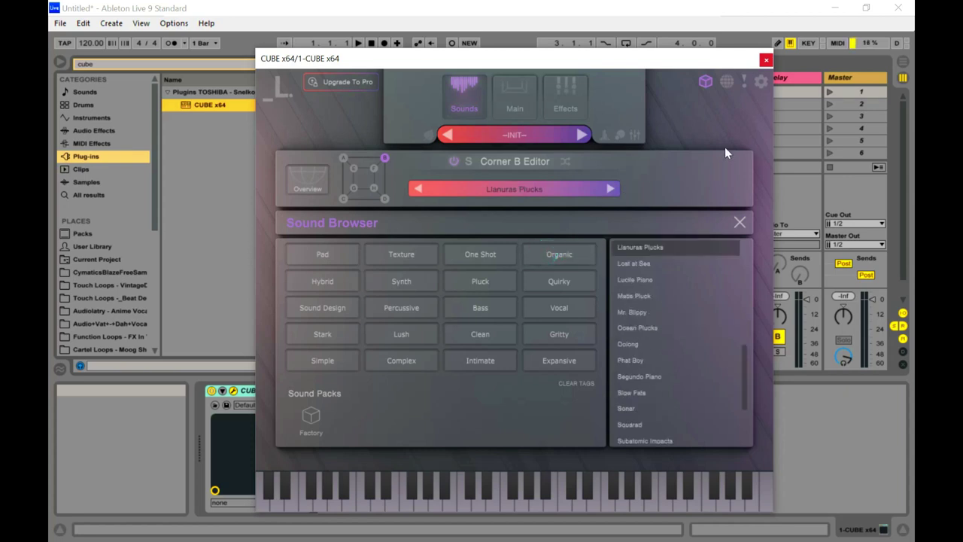
click(740, 222)
click(526, 94)
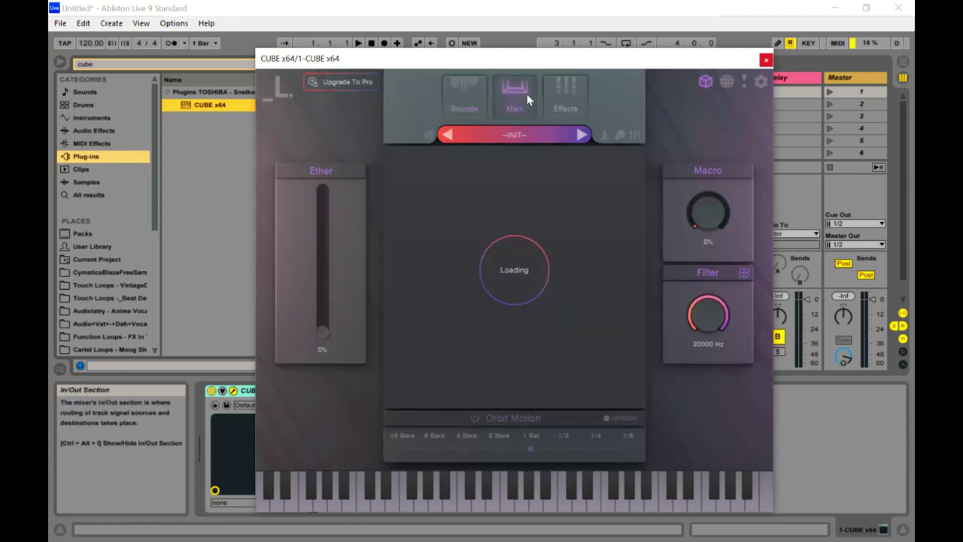
drag(456, 176, 520, 211)
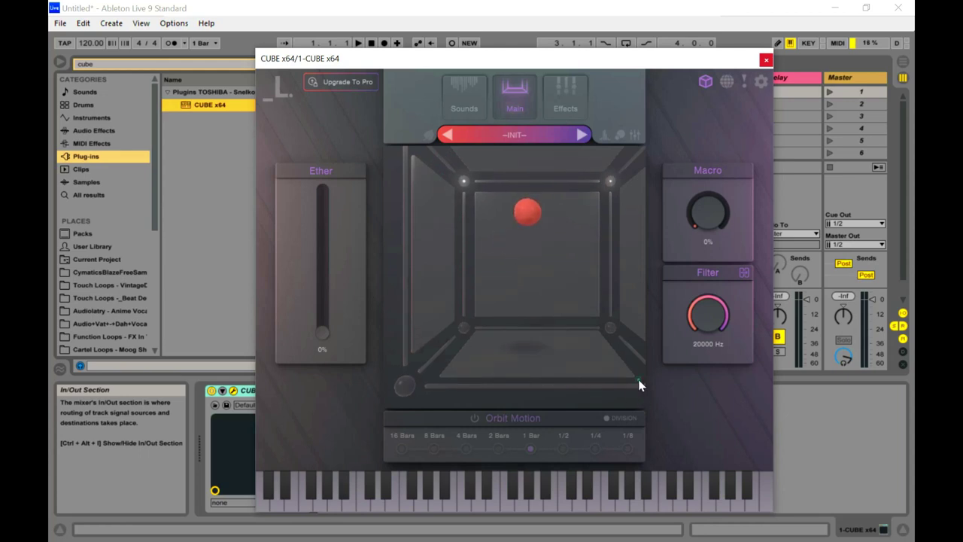
Load the Metis Pluck sound into Corner D, filtering the sound browser by the Pluck tag
click(608, 379)
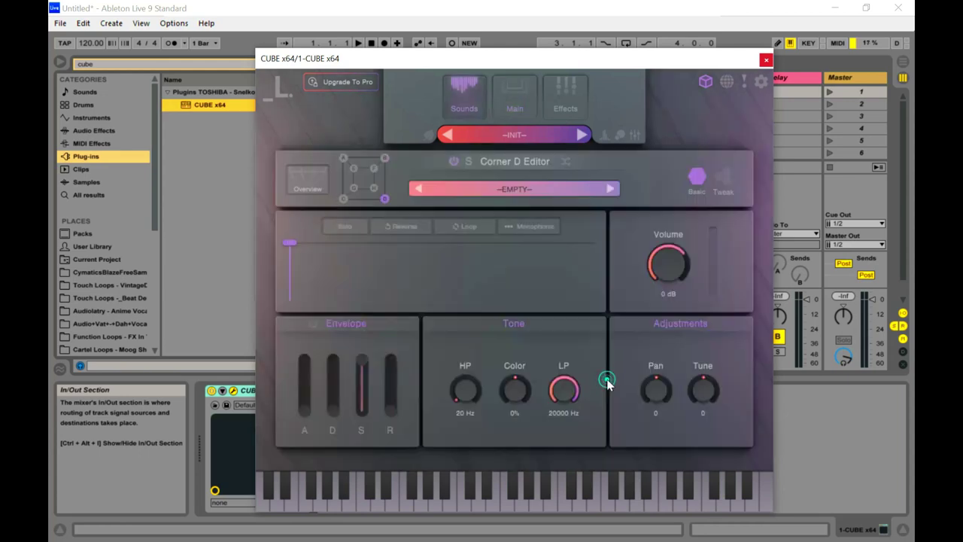
click(514, 135)
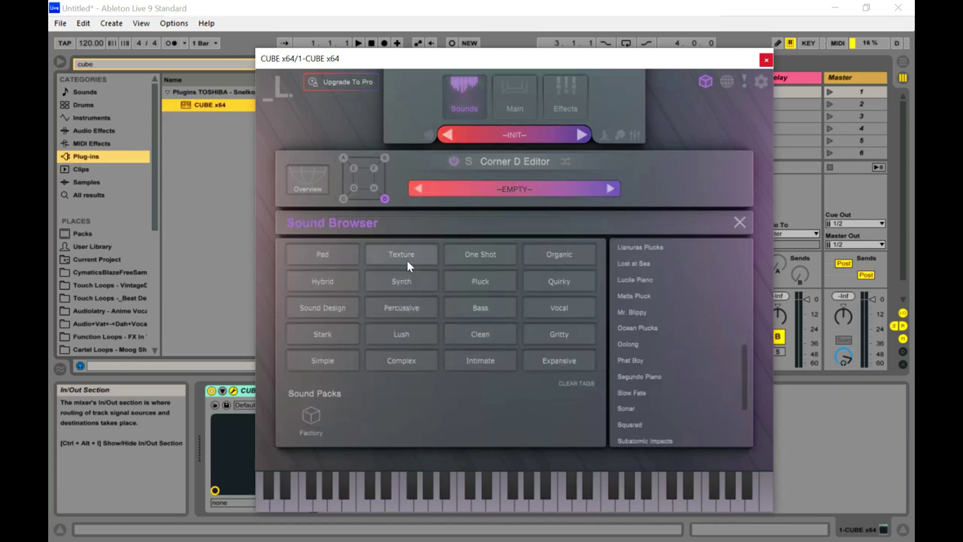
click(482, 281)
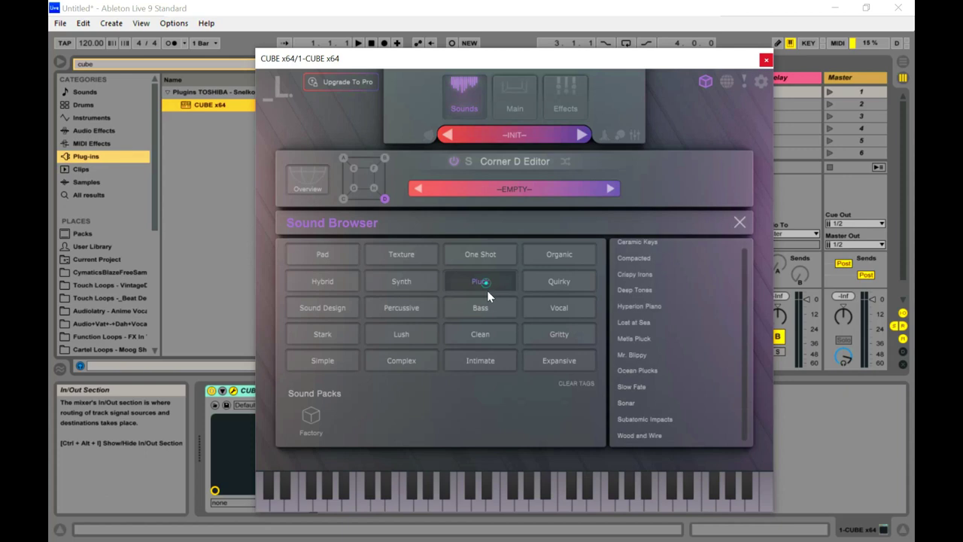
click(633, 338)
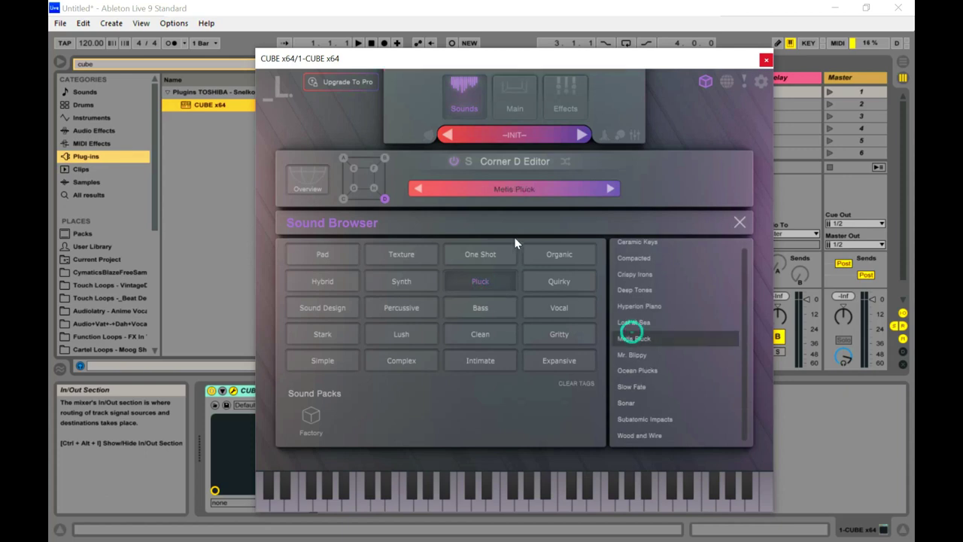
click(741, 221)
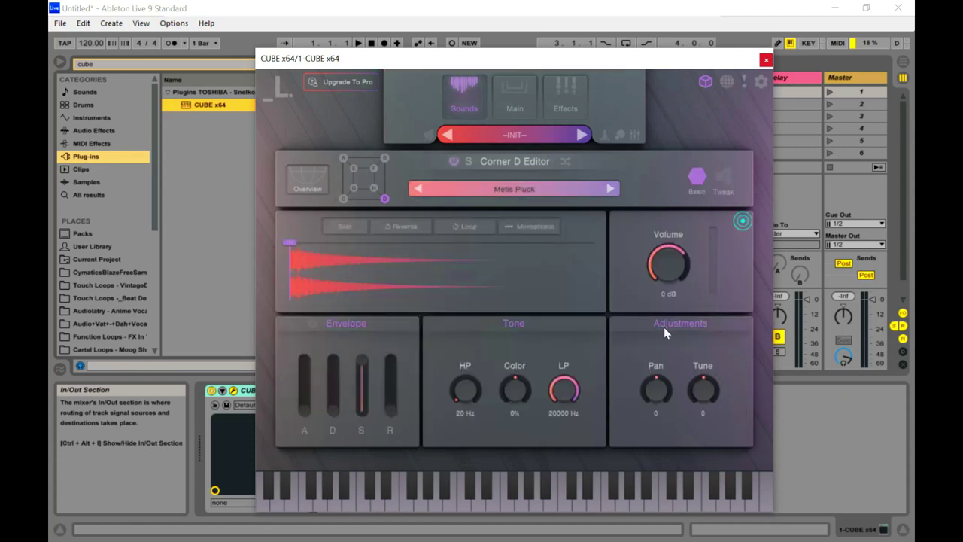
Open the Corner A editor from the Main cube view to check its sound, and return to the Main view
click(515, 94)
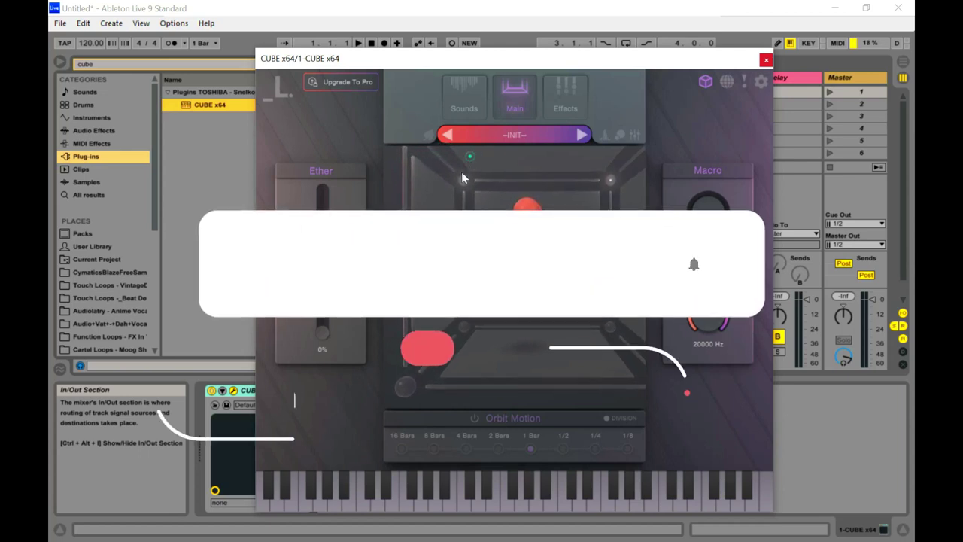
click(427, 177)
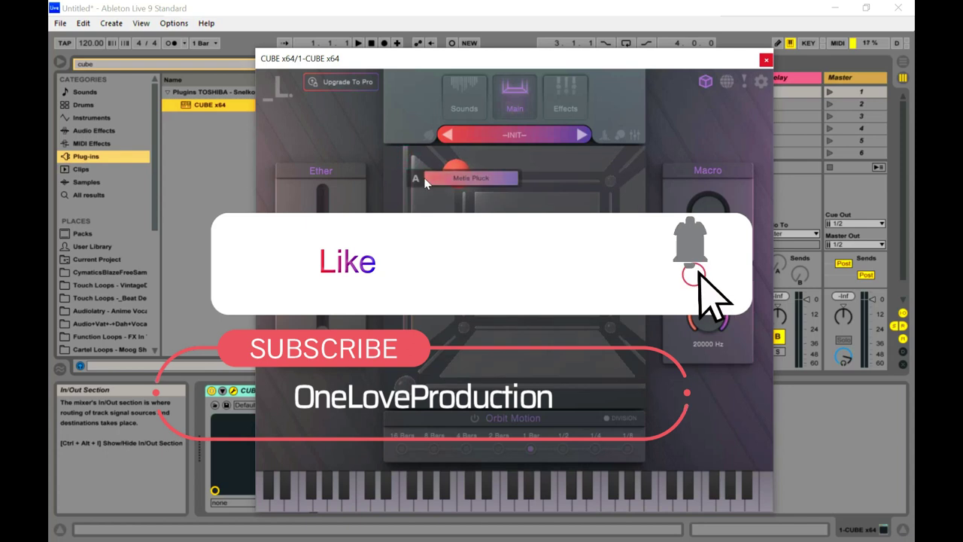
click(425, 180)
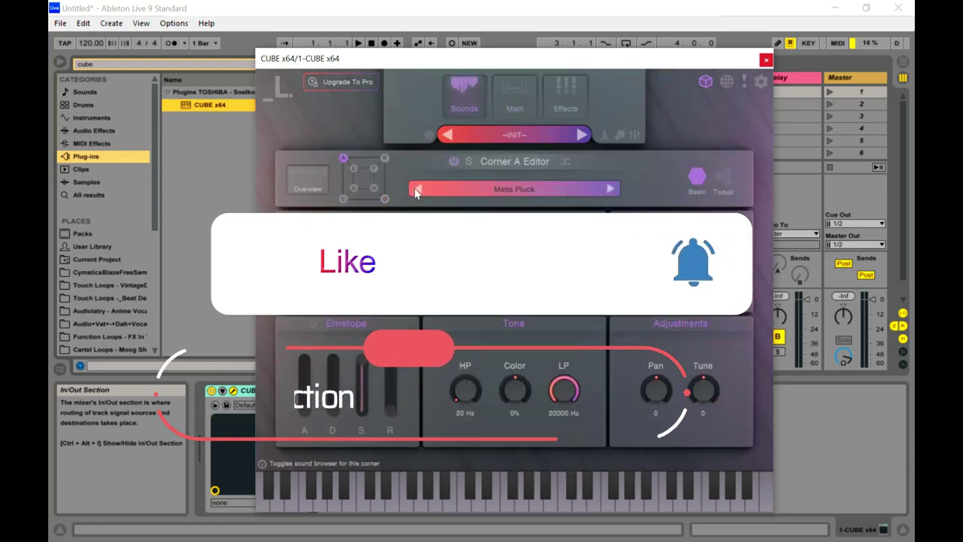
click(530, 107)
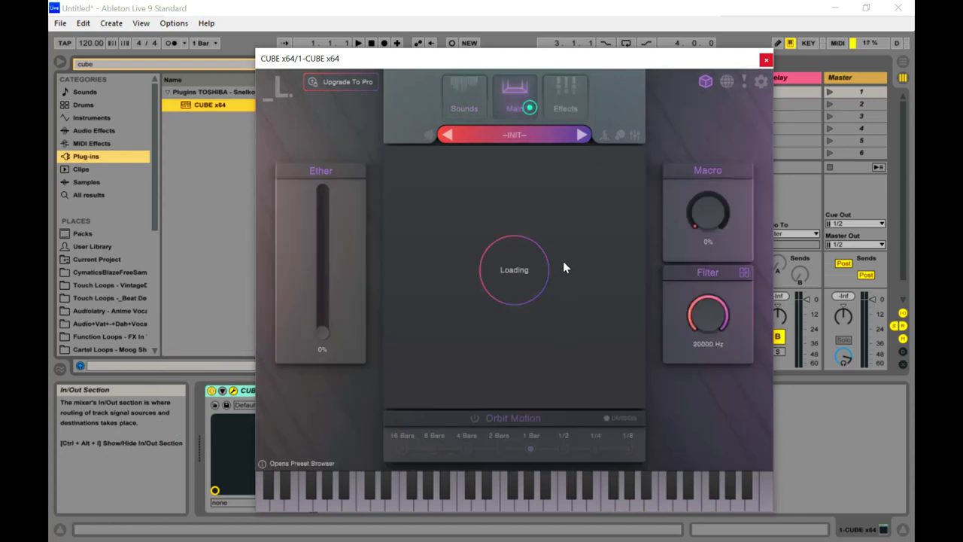
Load the Android Noir preset from the Factory - Mini presets and close the preset browser
click(540, 134)
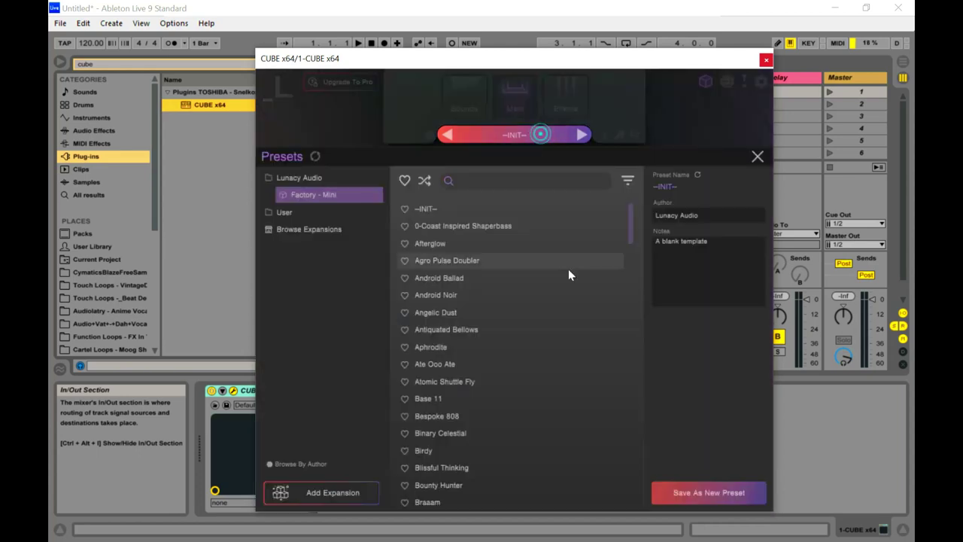
click(503, 301)
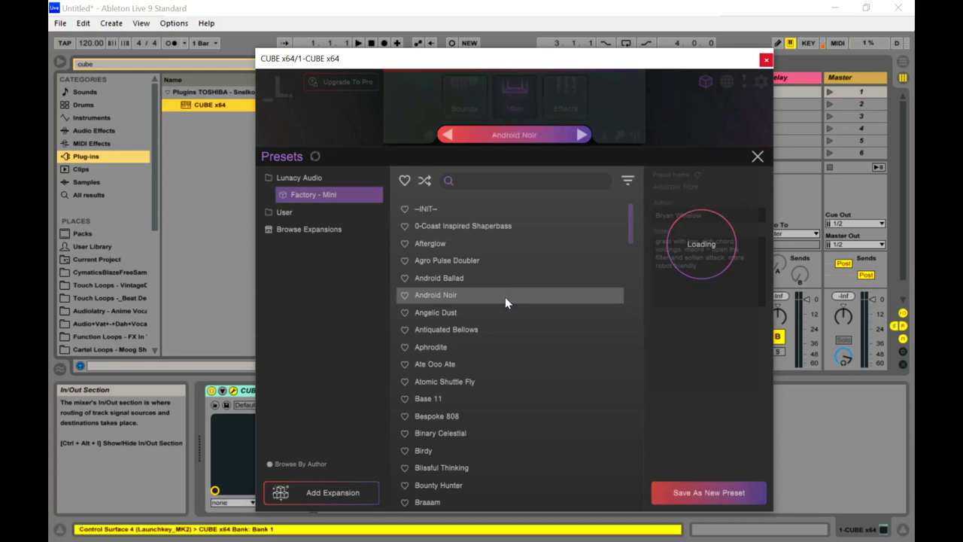
click(757, 157)
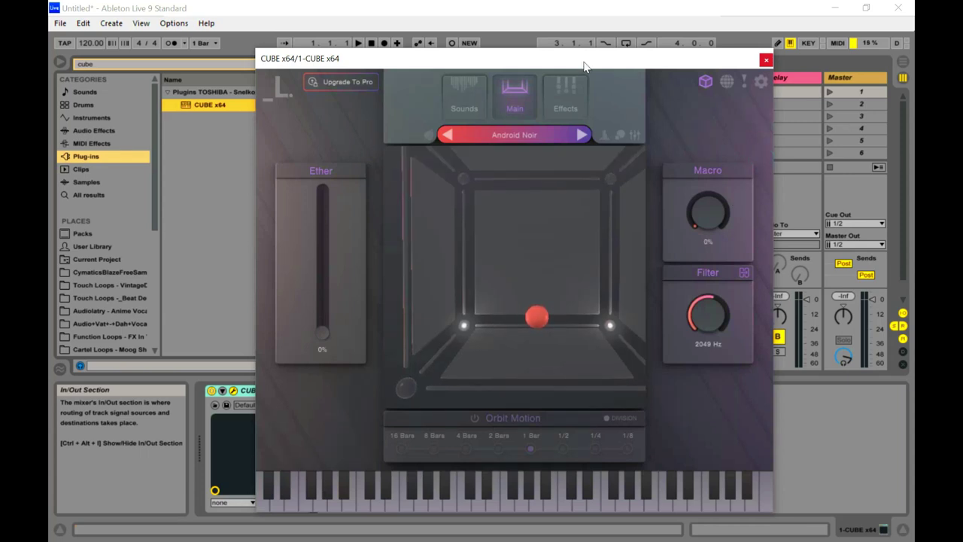
Play several notes to audition the Android Noir preset
key(a)
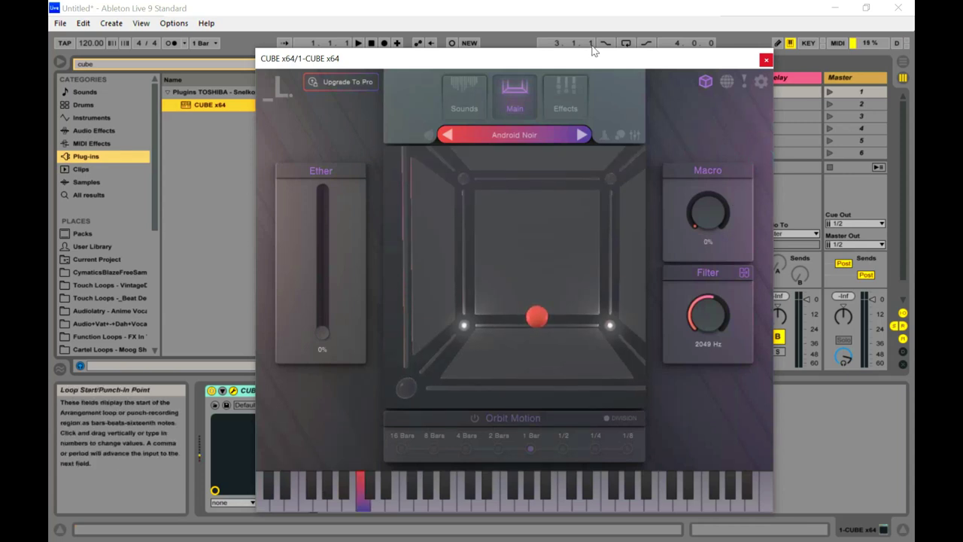
key(s)
key(j)
key(f)
key(f)
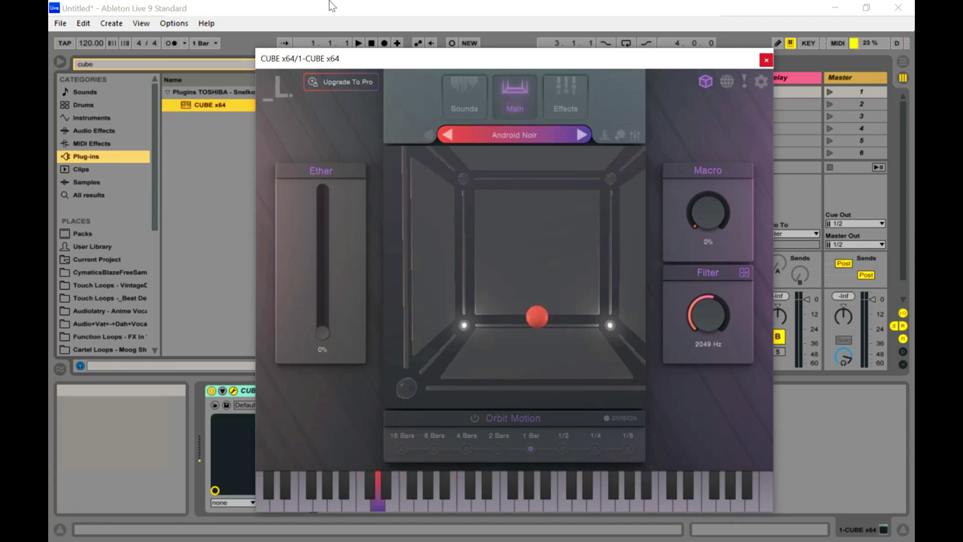
Move the plug-in window lower and review the audio device, sample rate and latency settings in the Preferences
drag(367, 60, 344, 102)
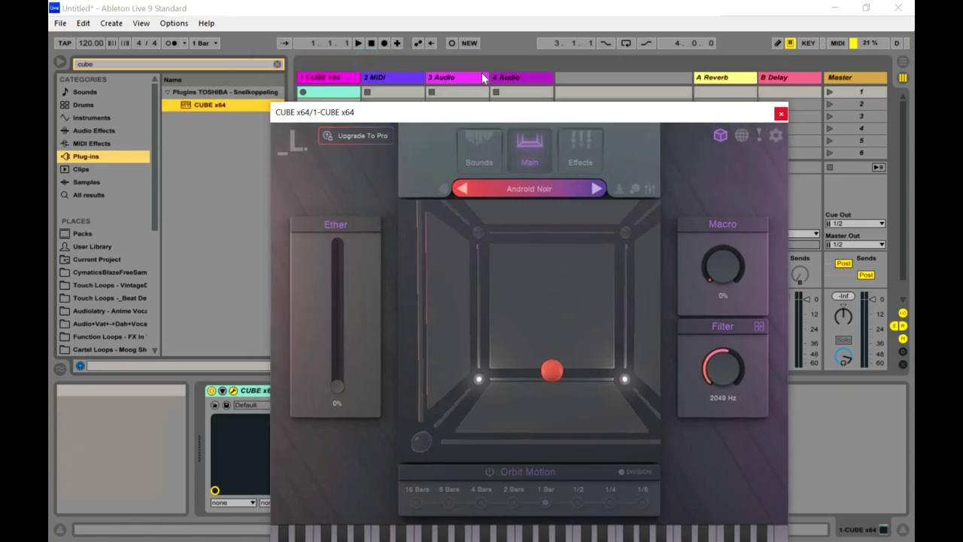
click(170, 26)
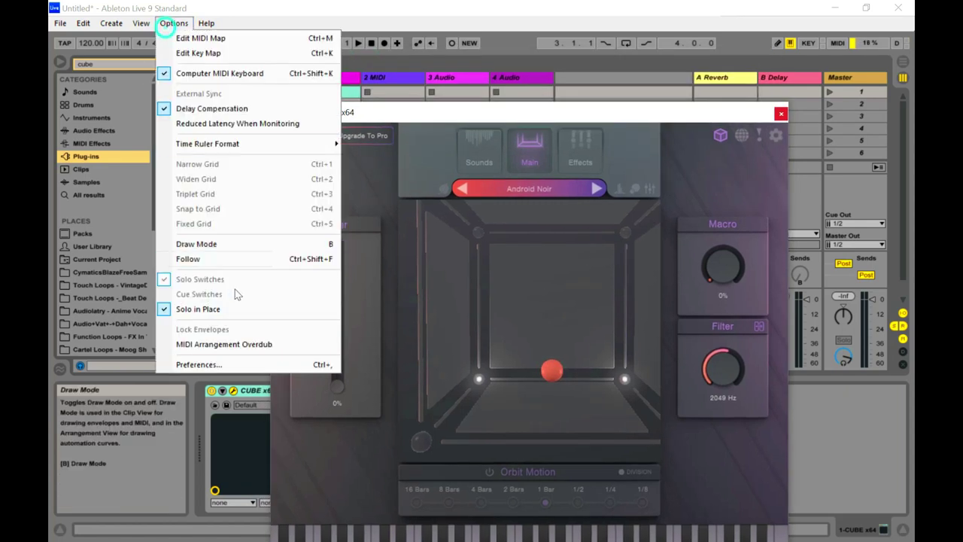
click(203, 367)
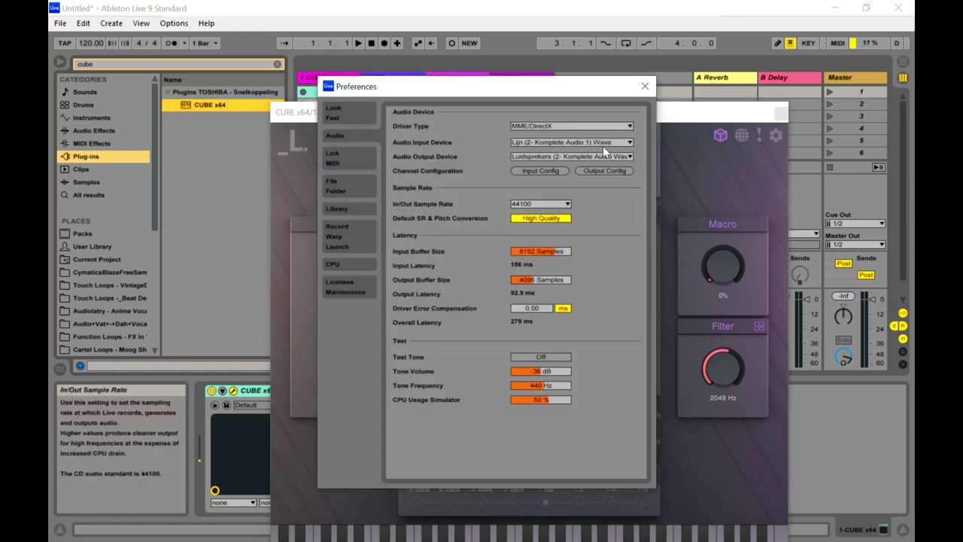
click(644, 87)
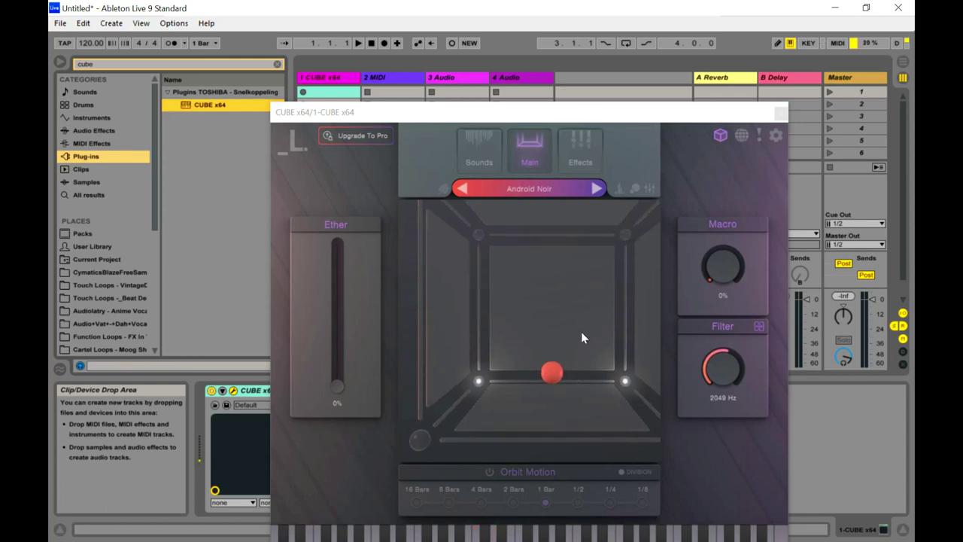
Shape the Android Noir sound with the orb left of the cube's centre, Macro at 28% and Ether at 72%
click(602, 485)
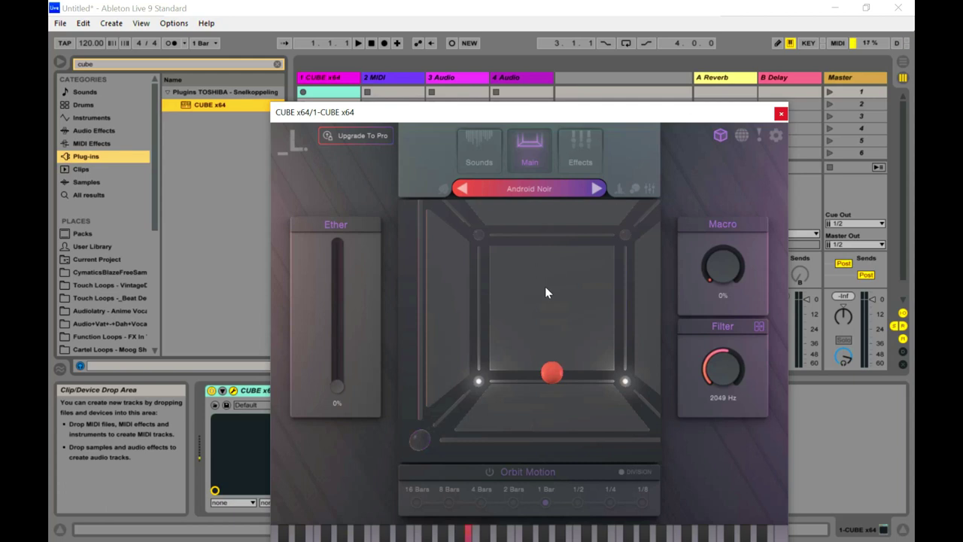
drag(559, 372, 496, 329)
drag(739, 277, 748, 237)
drag(338, 391, 367, 311)
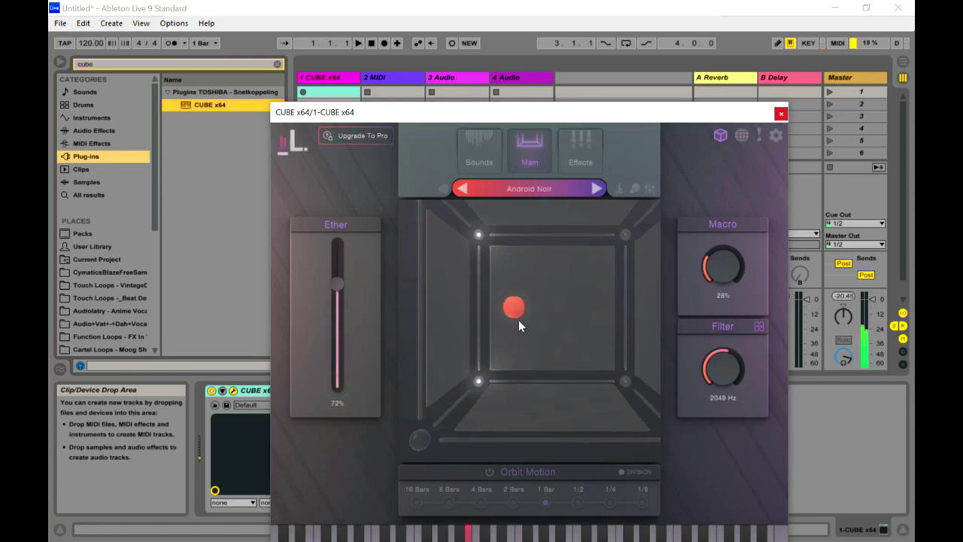
Place the orb right of the cube's centre with Macro at 31% and Ether at 79%, and start recording
drag(517, 314, 489, 334)
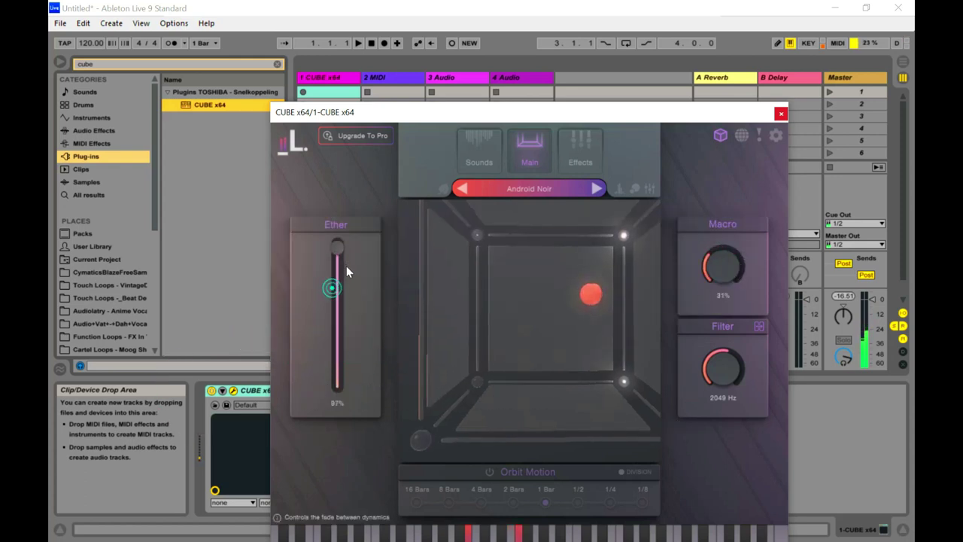
mouse_move(339, 272)
mouse_down()
mouse_move(339, 311)
mouse_move(342, 287)
mouse_up()
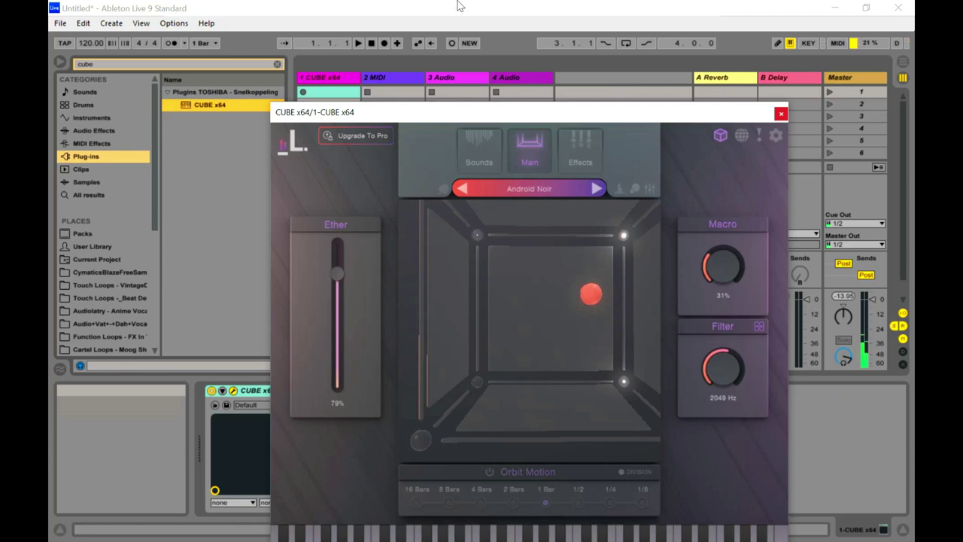
click(384, 43)
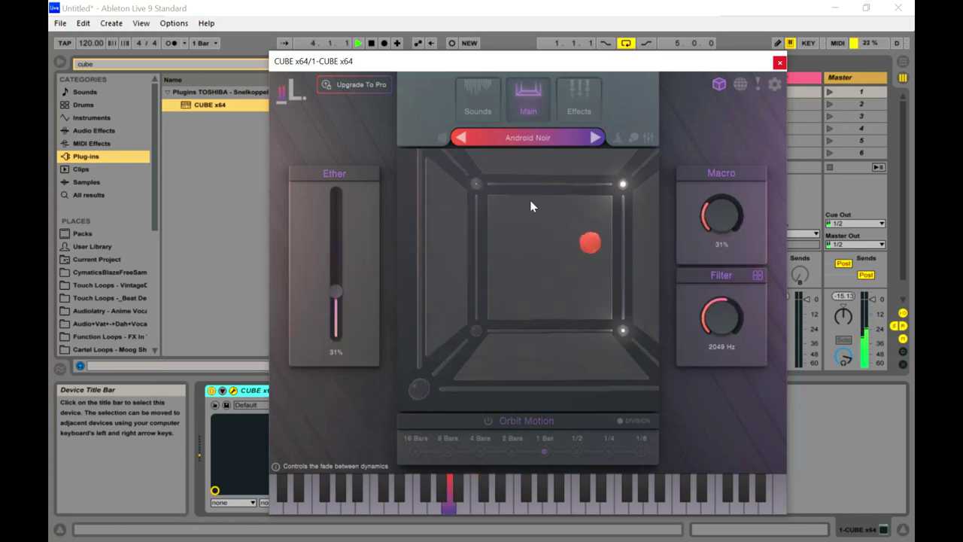
Move the orb to the cube's centre, then activate Orbit Motion and try its 2 Bars, 1/2 and 1/4 divisions
click(593, 248)
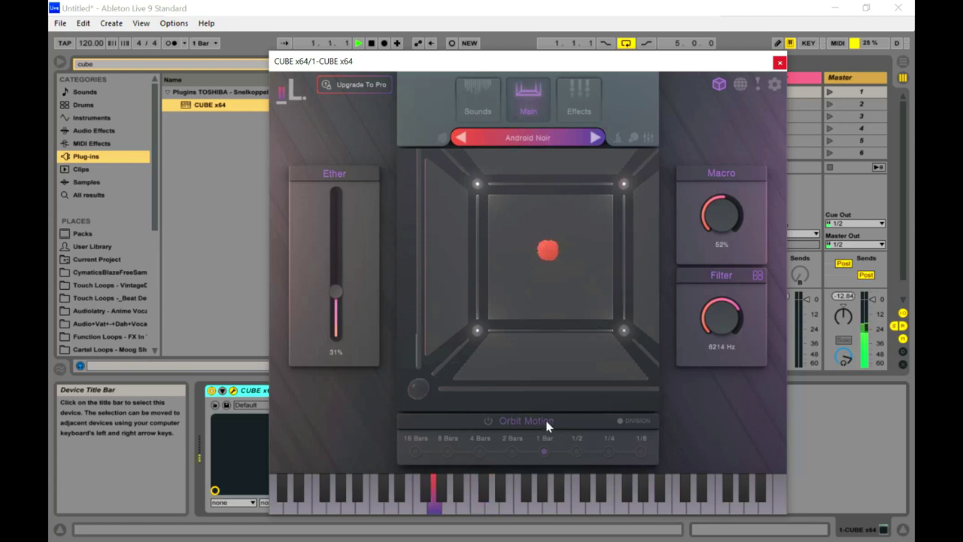
click(488, 421)
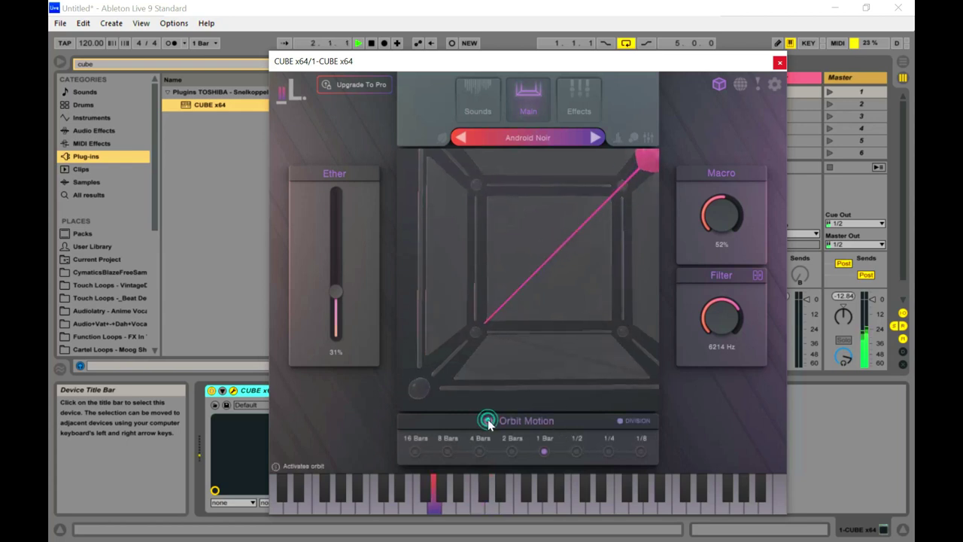
click(513, 450)
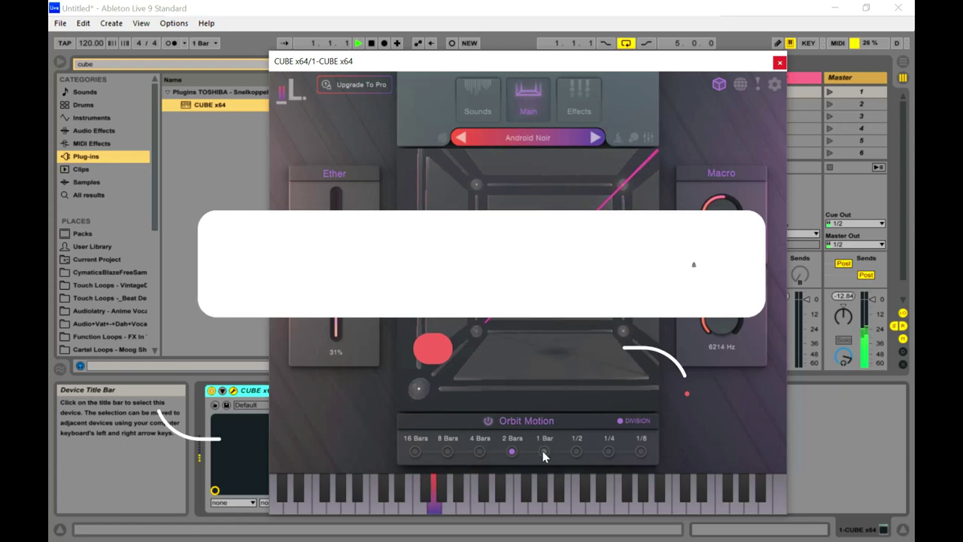
click(575, 452)
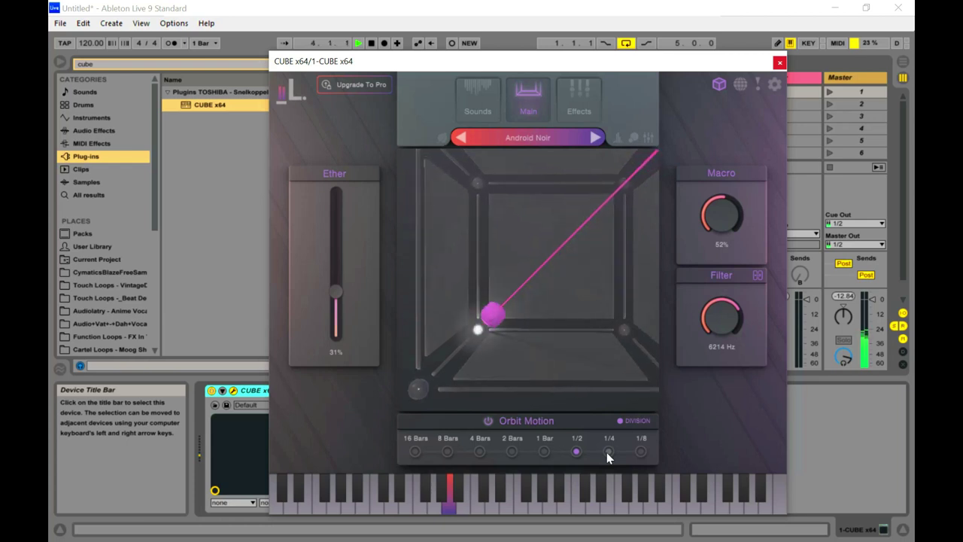
click(607, 452)
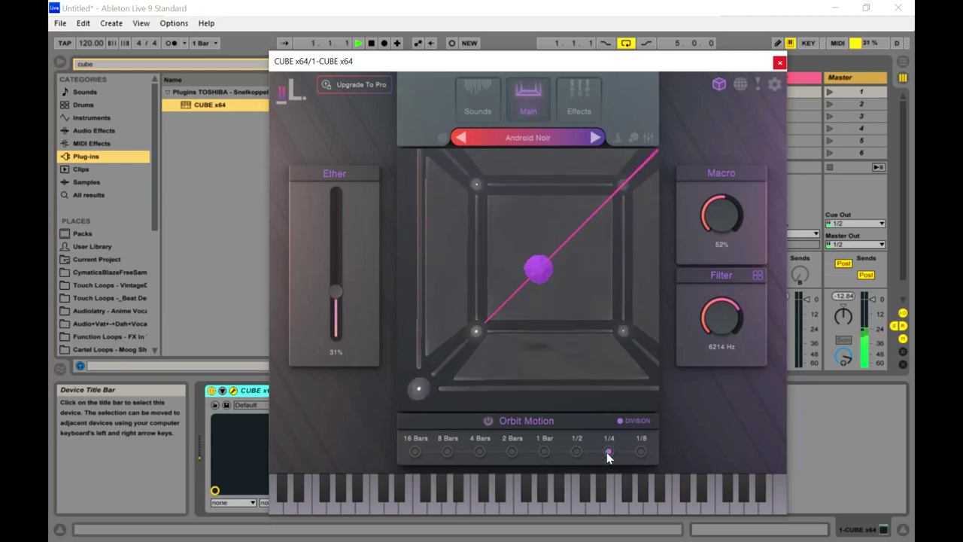
Switch Orbit Motion from tempo-synced to fluid speed and try slower speeds, finishing slightly faster than the midpoint
click(624, 420)
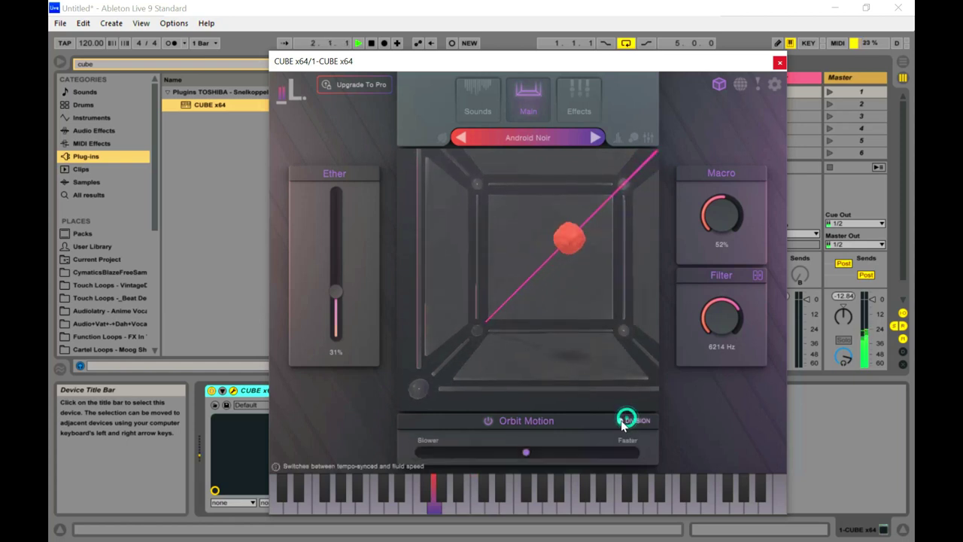
click(620, 421)
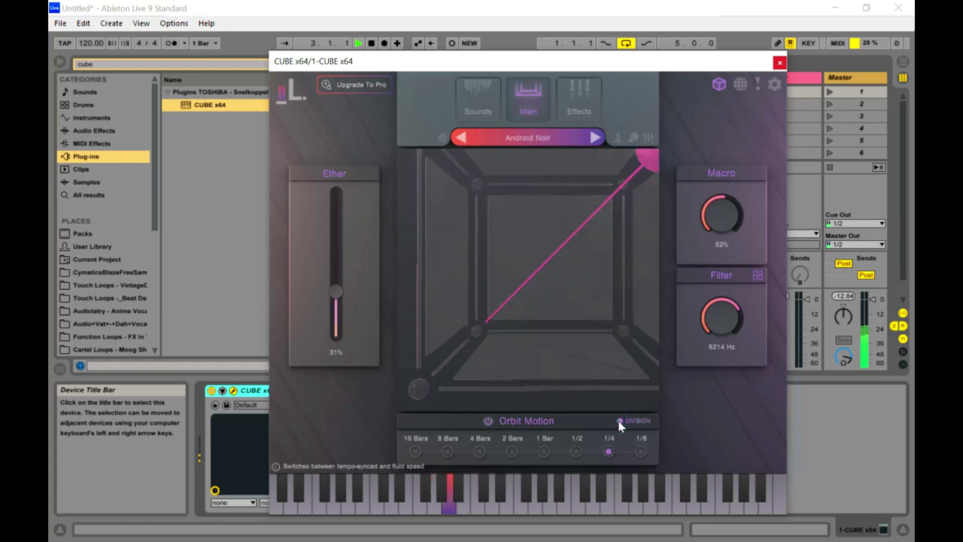
click(620, 422)
mouse_move(525, 453)
mouse_down()
mouse_move(637, 457)
mouse_move(525, 454)
mouse_up()
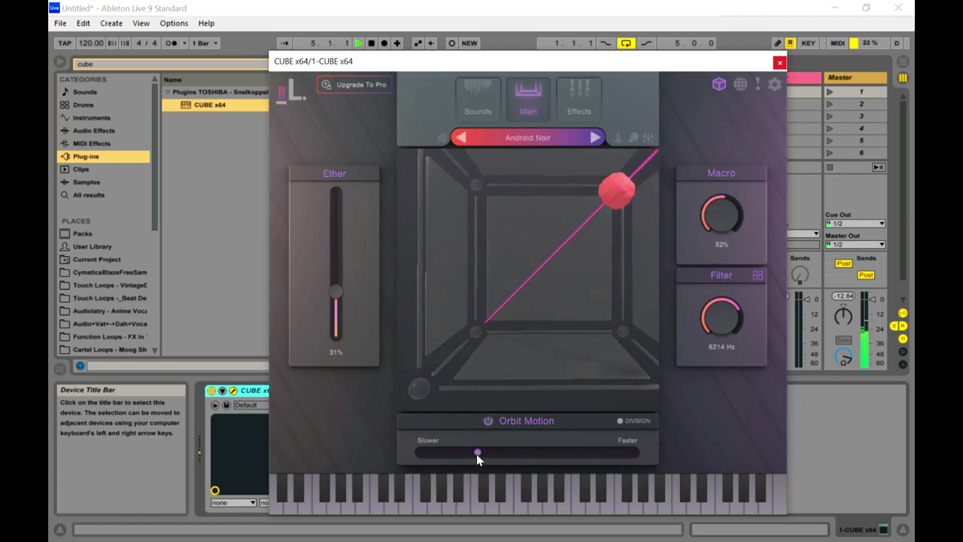
drag(476, 453, 452, 454)
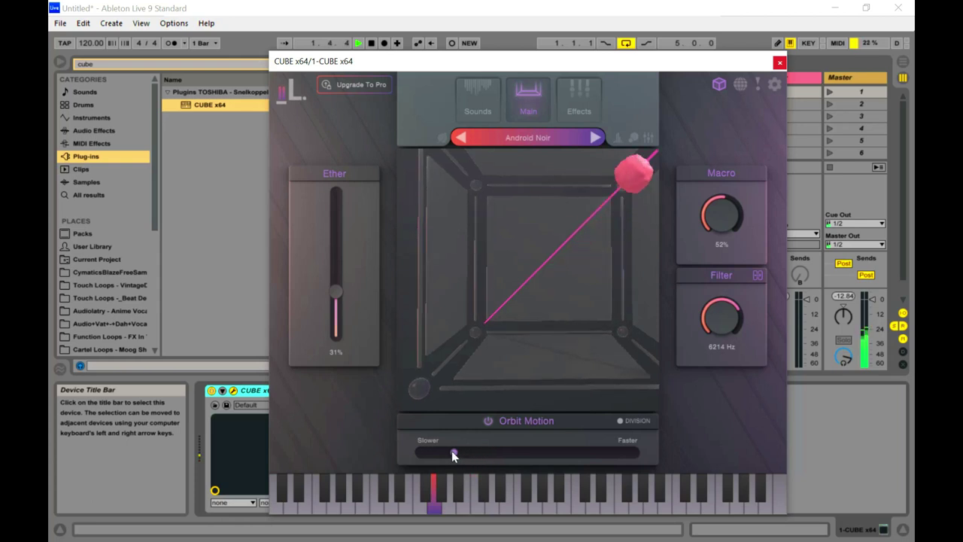
drag(451, 453, 425, 454)
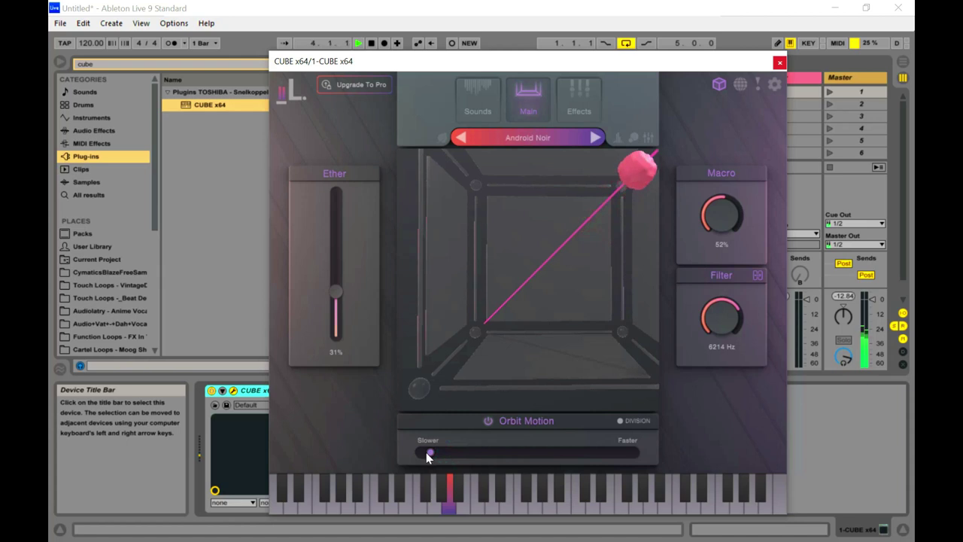
drag(426, 452, 537, 467)
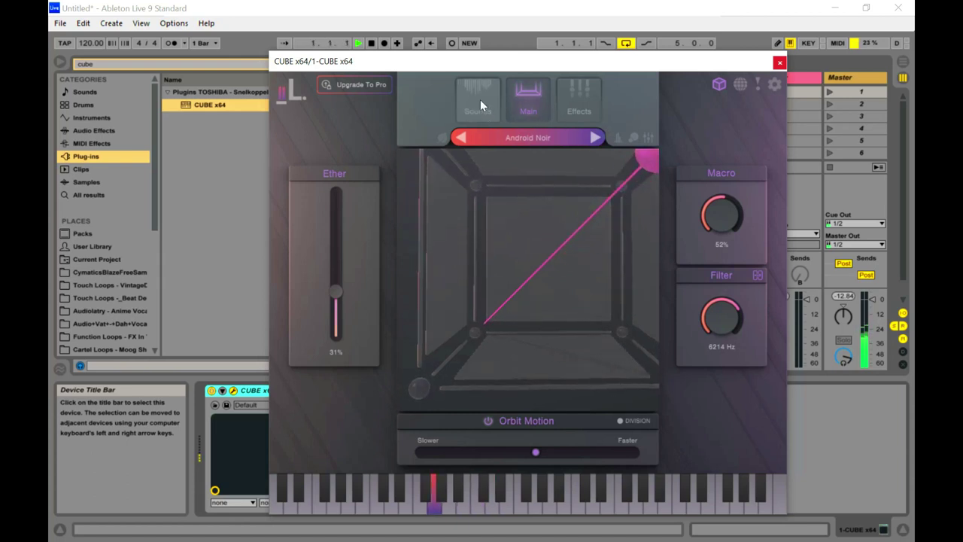
Randomize the orbit path seven times to audition different orb movements
click(632, 137)
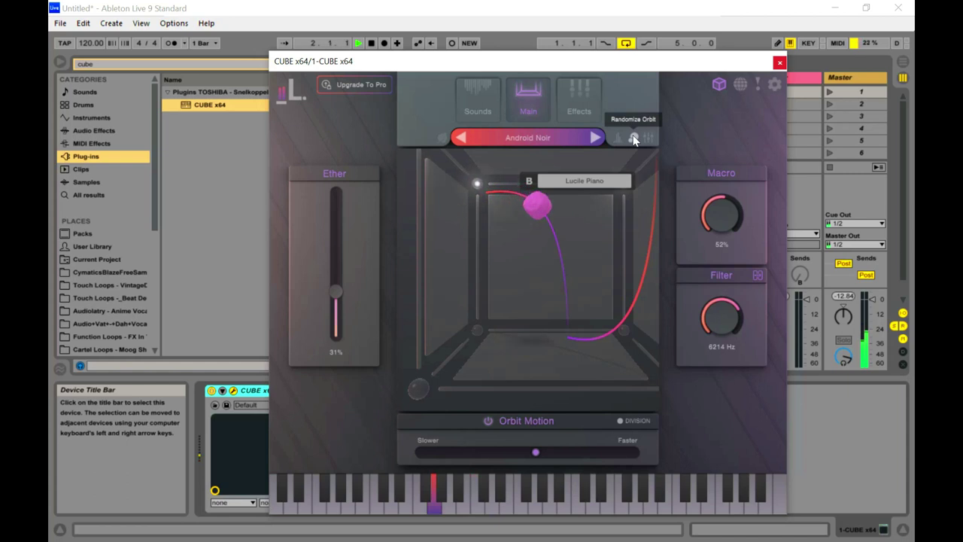
click(633, 138)
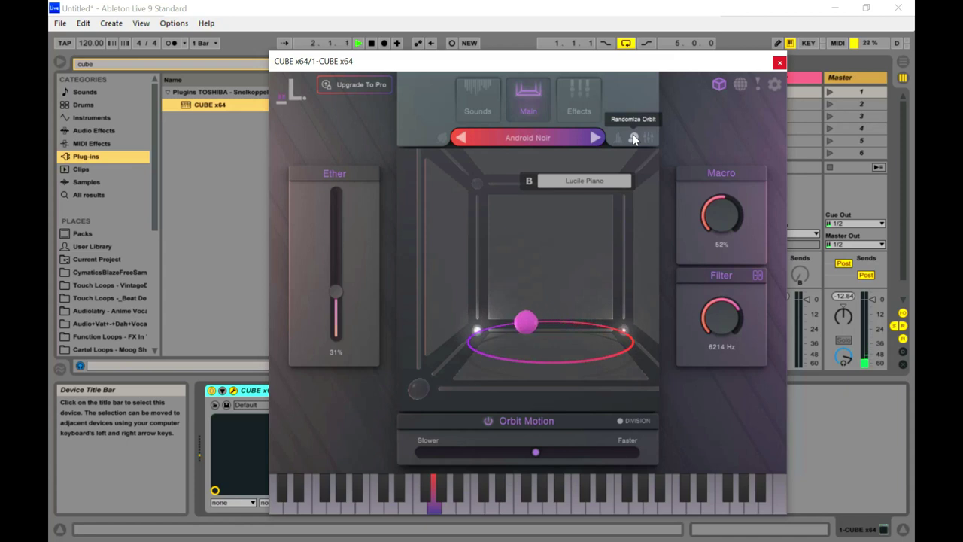
click(633, 138)
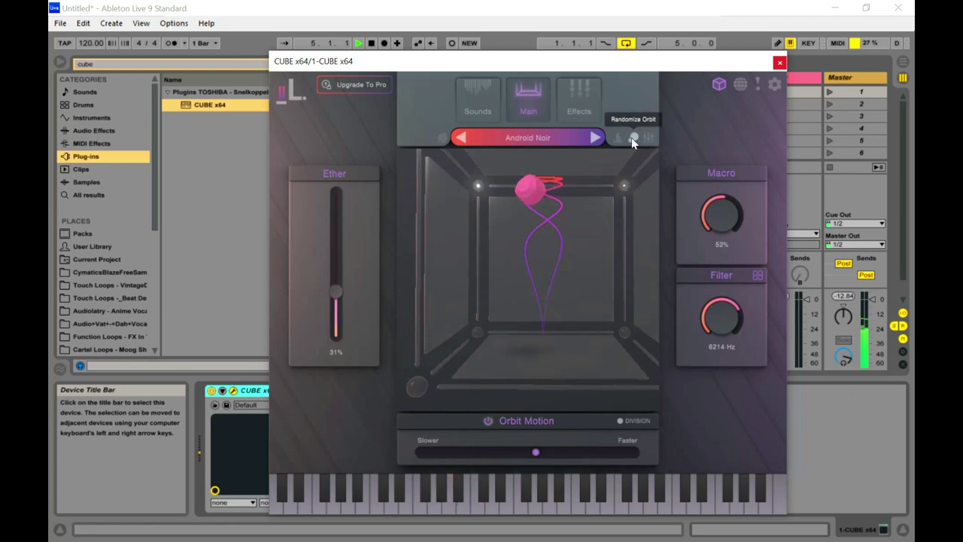
click(632, 138)
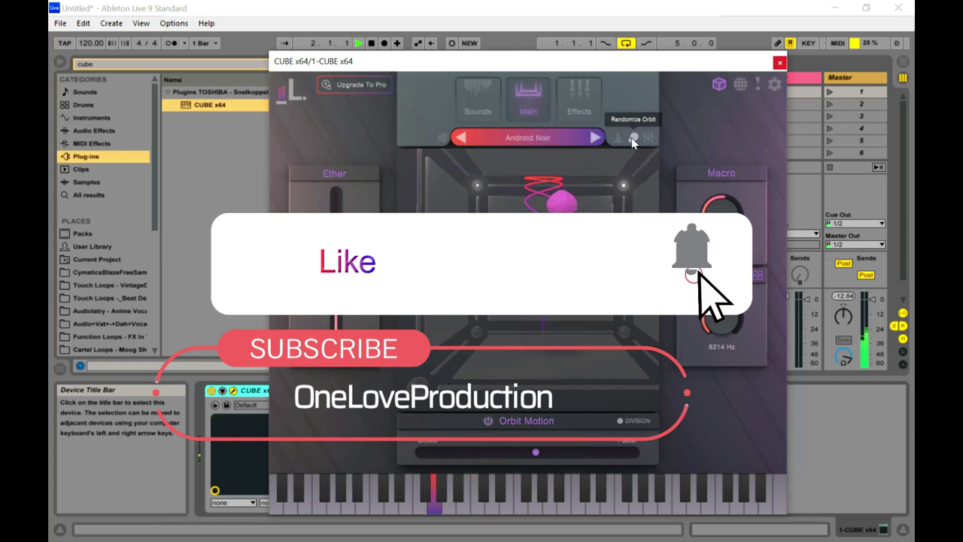
click(633, 138)
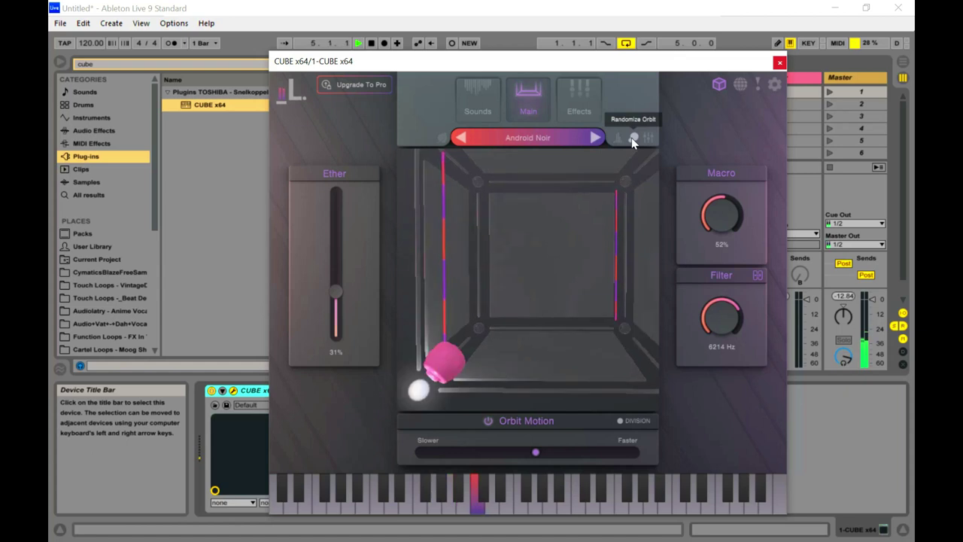
click(632, 139)
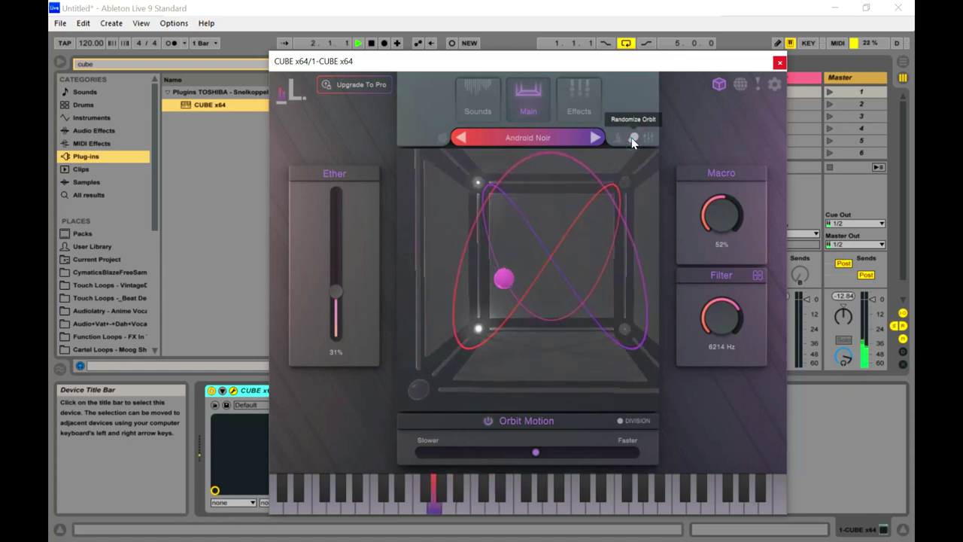
click(632, 139)
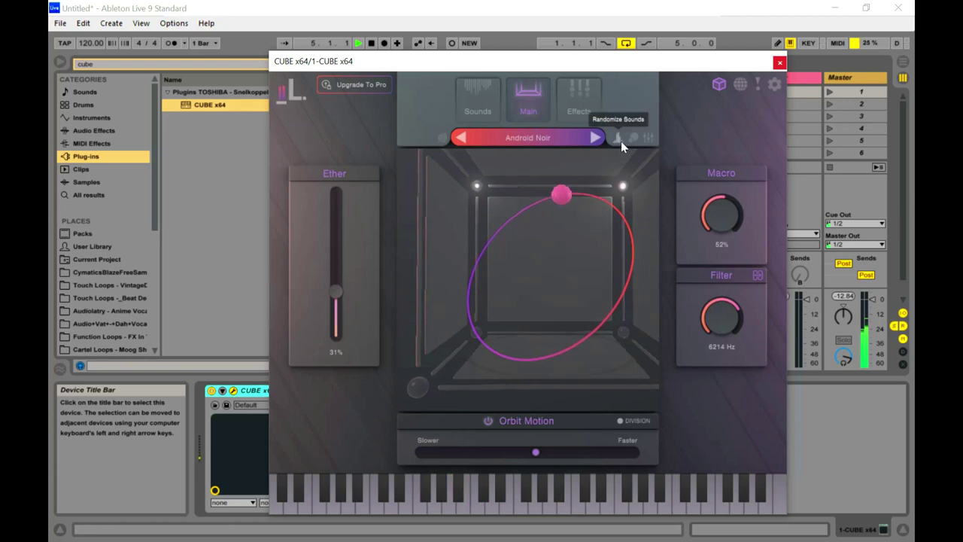
Randomize the corner sounds and shape them with Ether at 61%, Macro at 81% and Filter at 5231 Hz
click(616, 141)
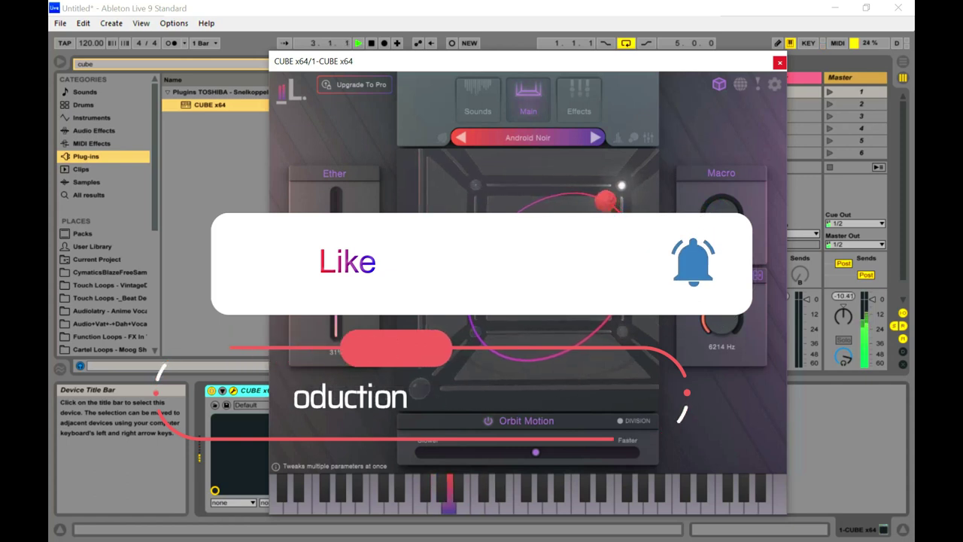
drag(333, 294, 341, 227)
drag(725, 224, 744, 135)
drag(337, 218, 343, 248)
mouse_move(721, 322)
mouse_down()
mouse_move(708, 347)
mouse_move(723, 320)
mouse_up()
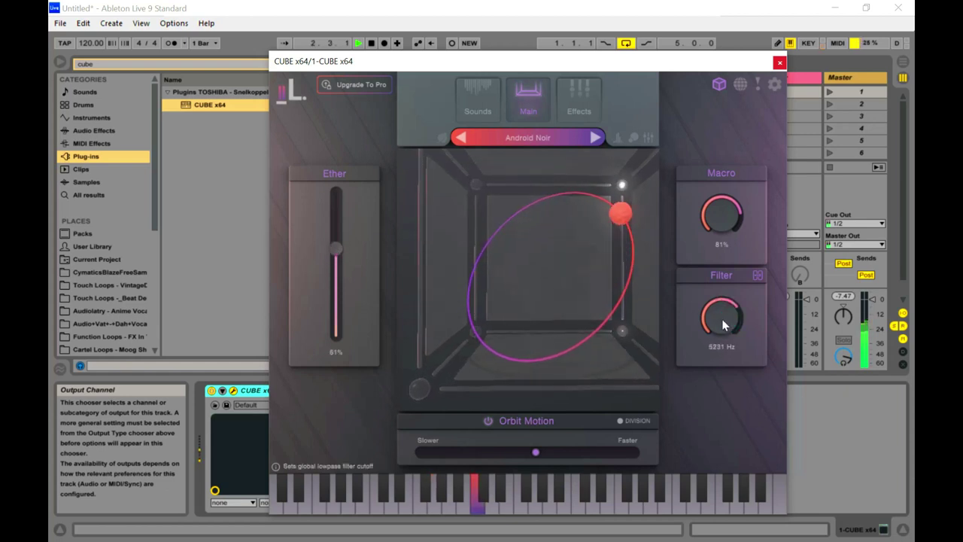
Randomize the corner sounds again and set Ether to 74% and Macro to 71%
click(617, 140)
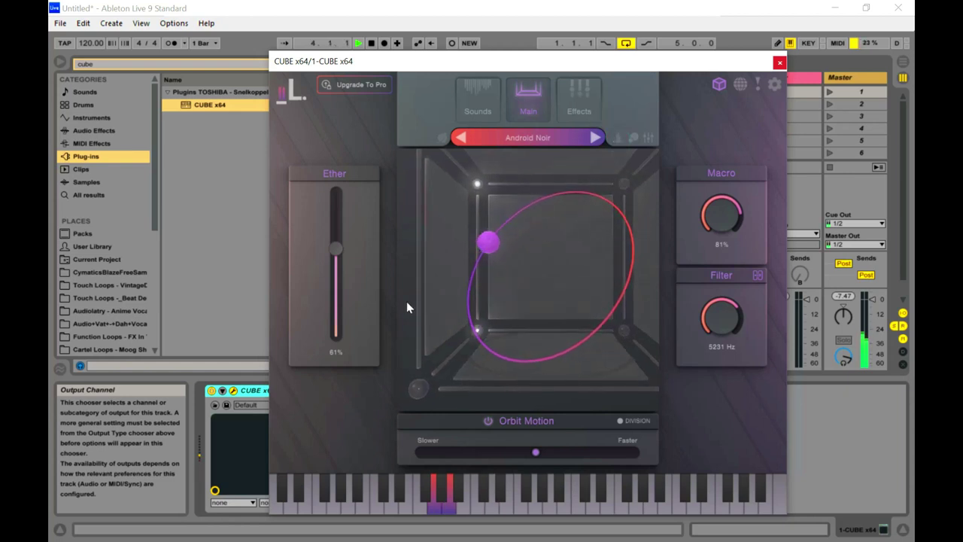
drag(334, 248, 337, 235)
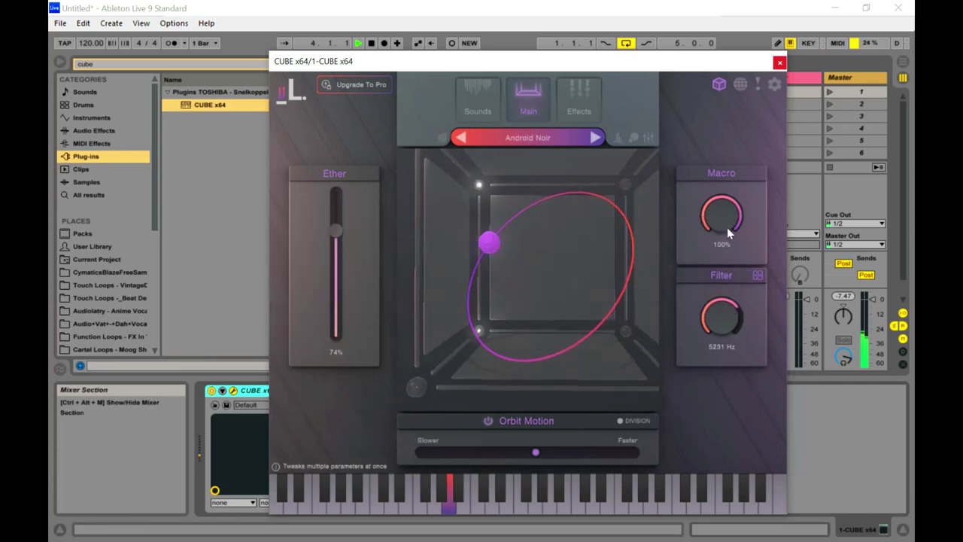
drag(722, 220, 701, 252)
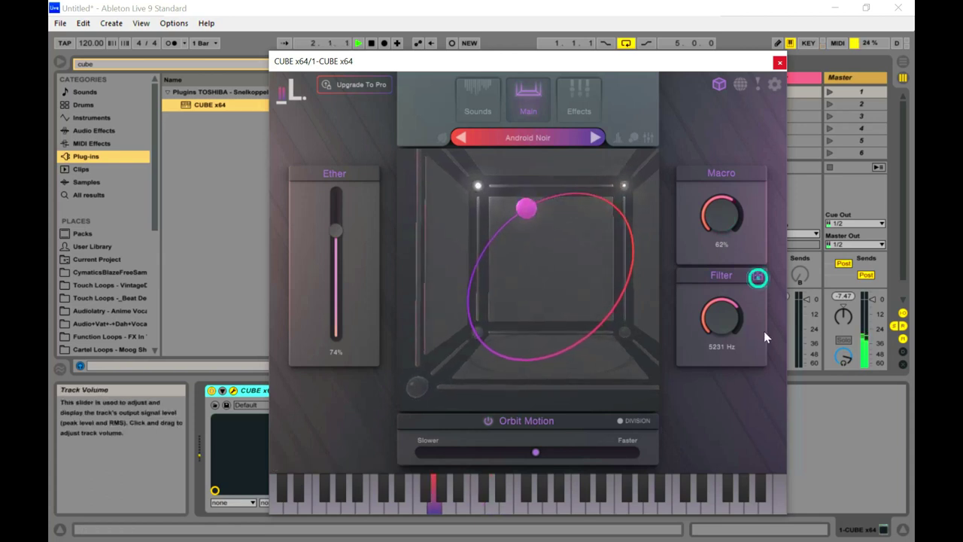
drag(727, 220, 731, 219)
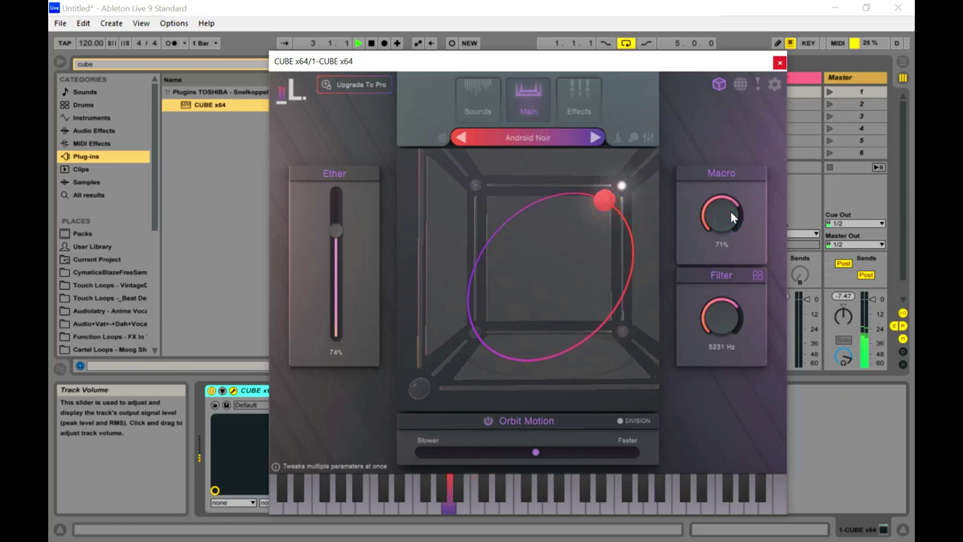
Check the cube view and Global Controls, then review the plug-in's Engine settings and close them
click(722, 83)
click(722, 84)
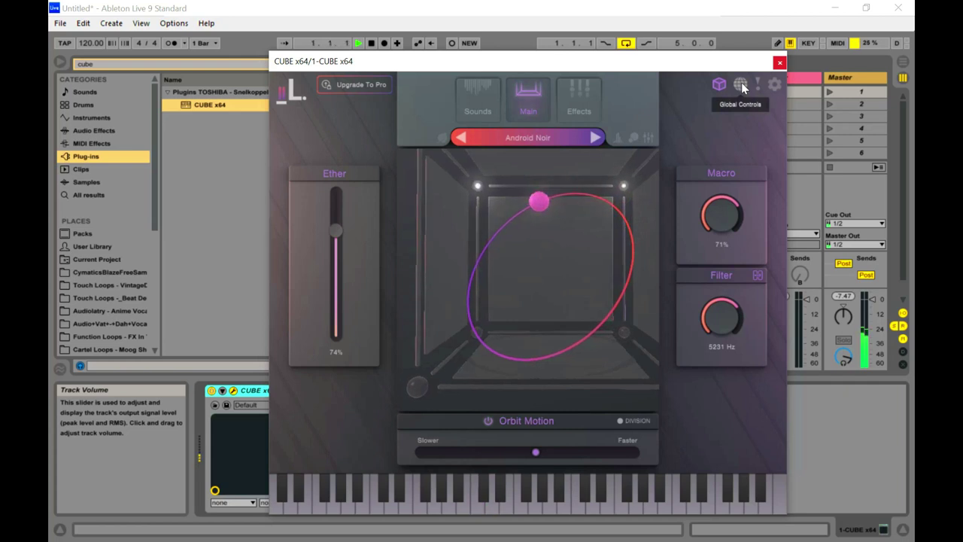
click(741, 83)
click(741, 83)
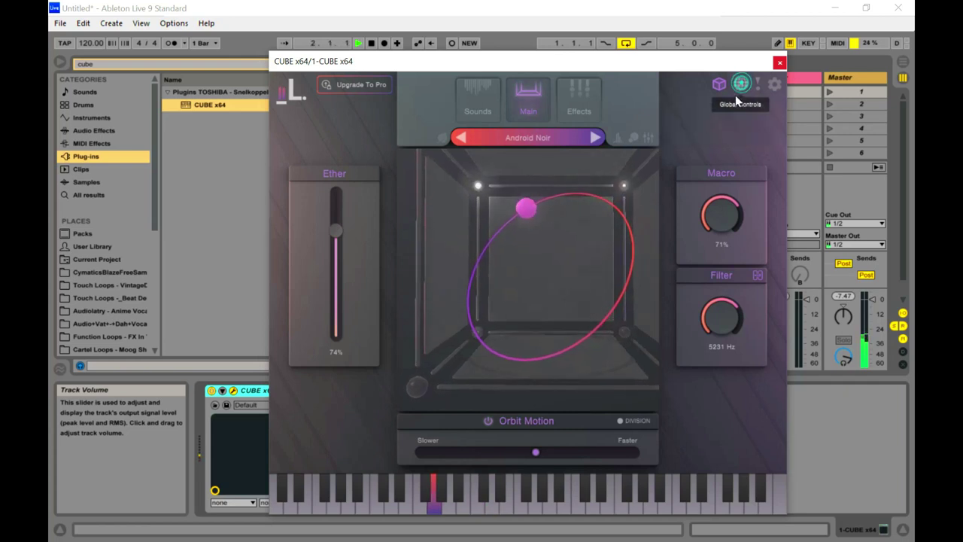
click(775, 85)
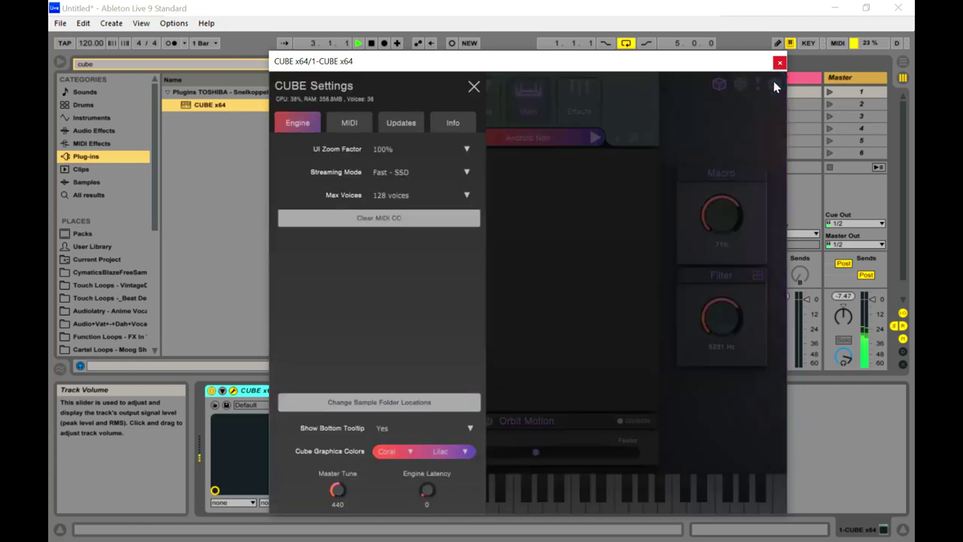
click(473, 88)
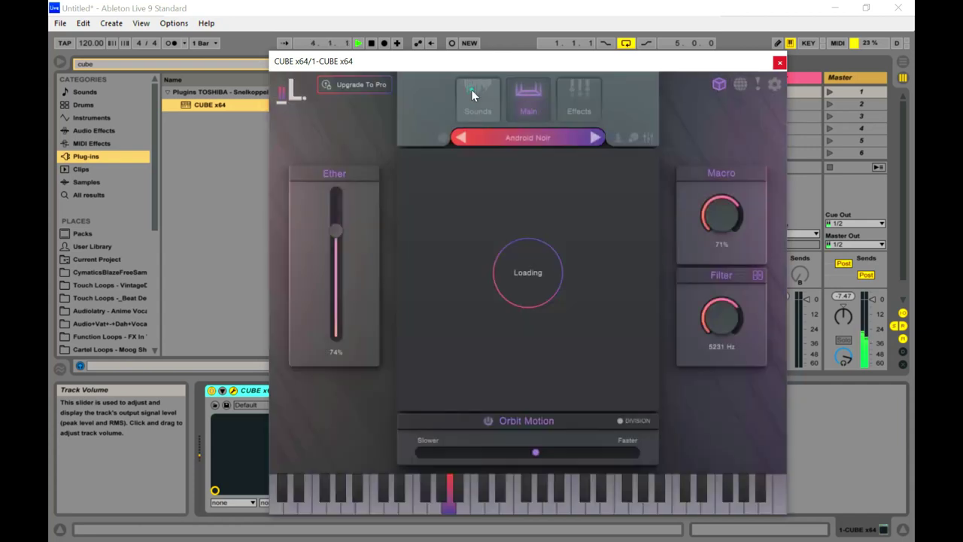
In the Corner A editor, move the sample start slightly later, enable the envelope and set Tune to -5
click(474, 105)
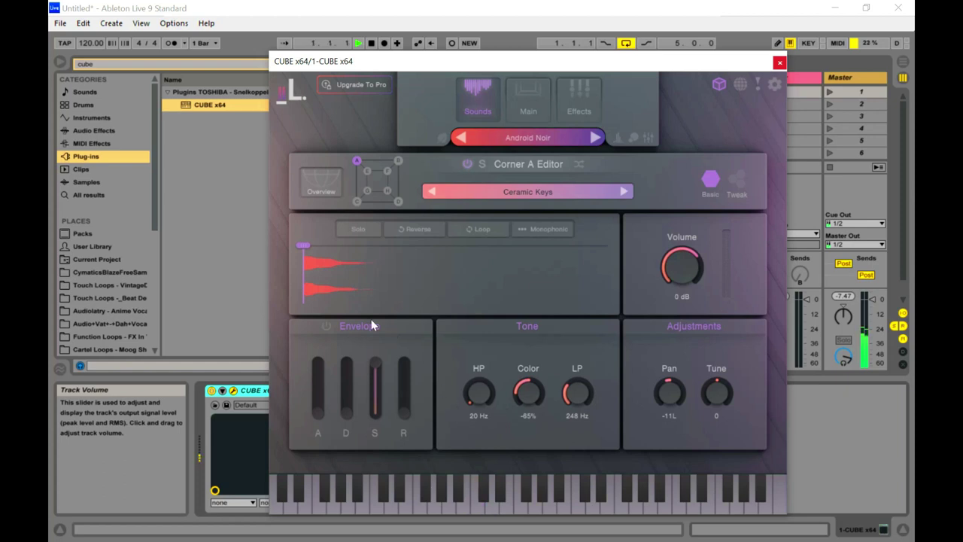
mouse_move(303, 246)
mouse_down()
mouse_move(363, 258)
mouse_move(309, 257)
mouse_up()
click(328, 327)
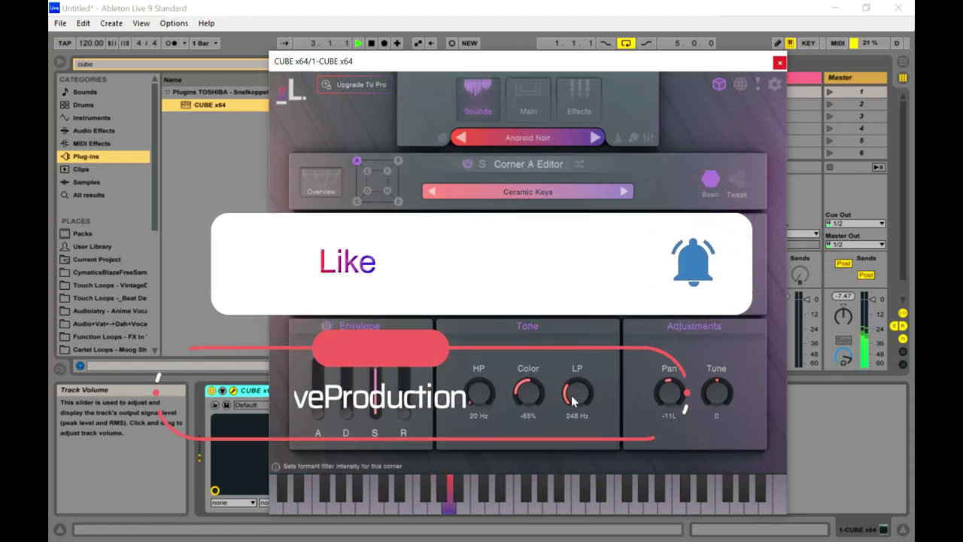
drag(713, 394, 727, 371)
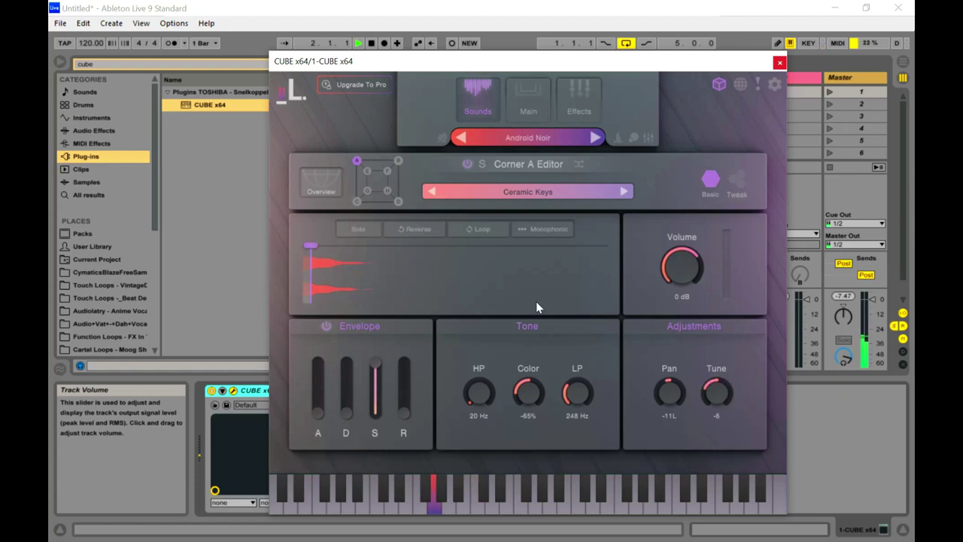
In the Corner B editor, try different sample start positions and set the start slightly after the sample's beginning
click(398, 160)
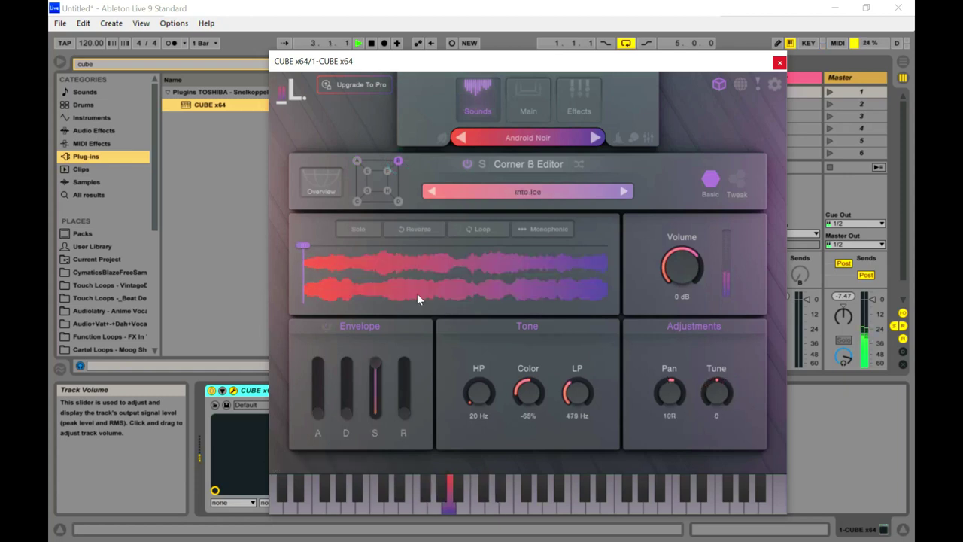
drag(314, 254, 511, 276)
drag(570, 285, 638, 298)
mouse_move(608, 259)
mouse_down()
mouse_move(594, 249)
mouse_move(520, 251)
mouse_move(334, 279)
mouse_up()
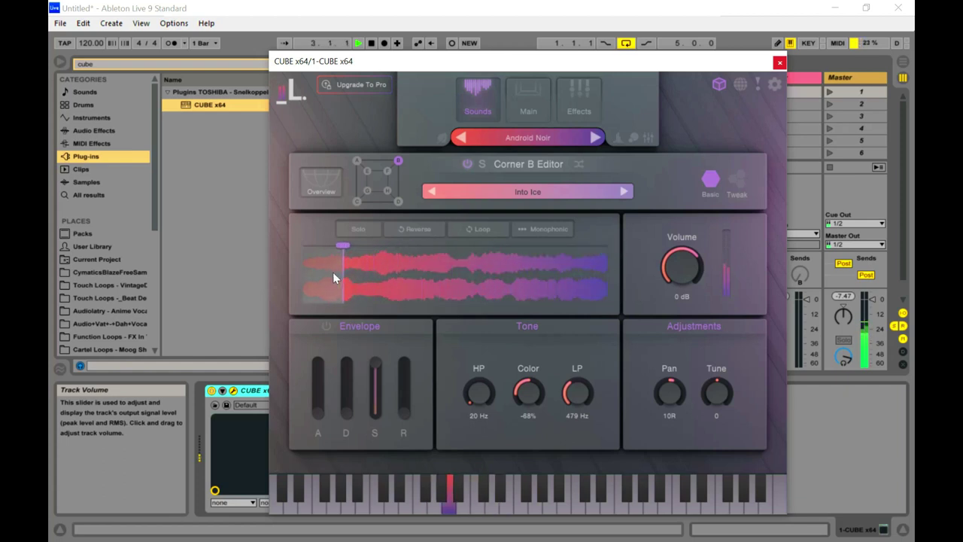
In the EQ effect, cut the mid band at about 500 Hz and boost the high band slightly
click(583, 109)
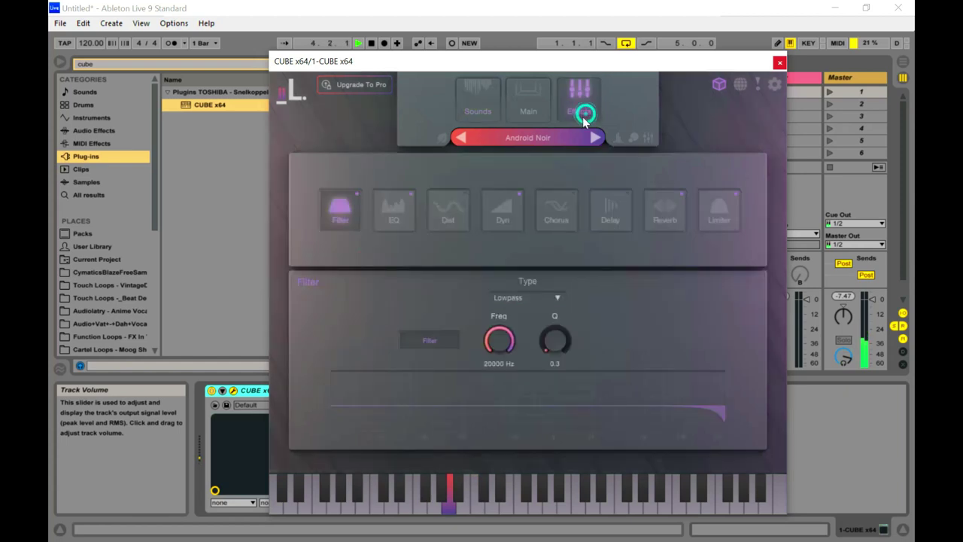
click(388, 208)
drag(515, 367, 515, 349)
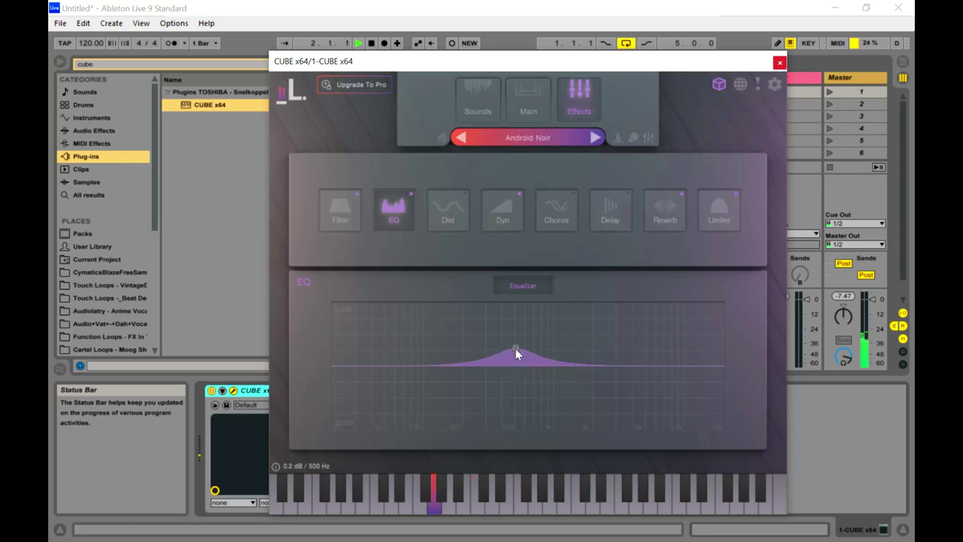
drag(513, 349, 516, 380)
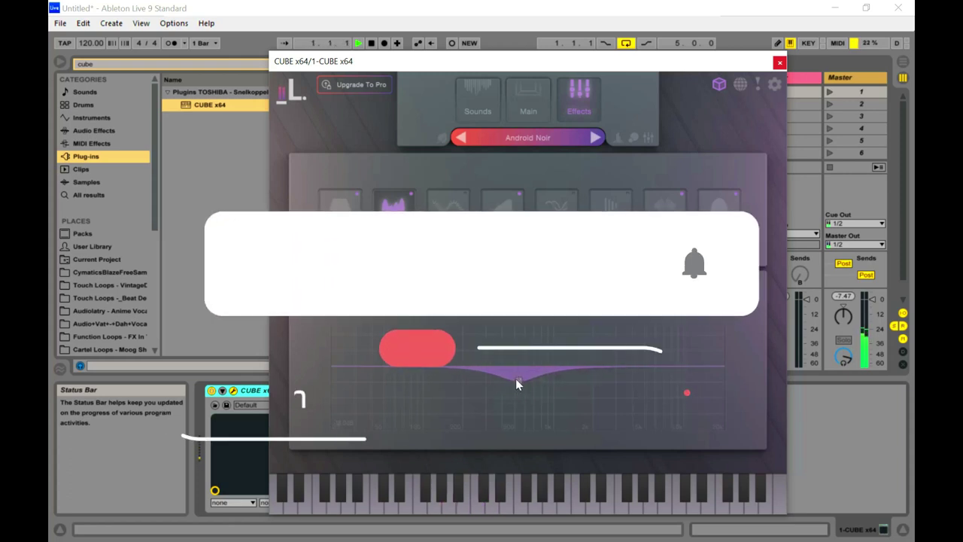
drag(690, 366, 681, 355)
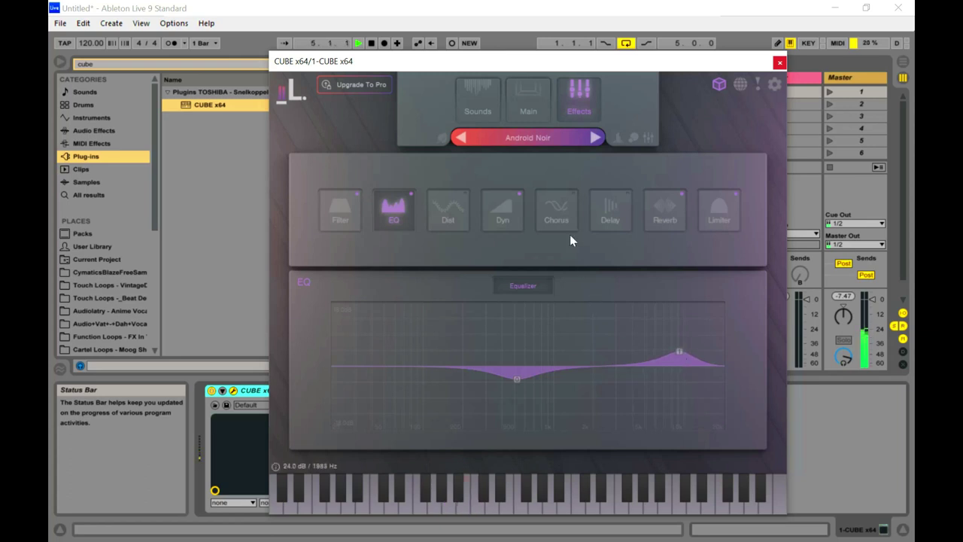
Look through the settings of the Dynamics, Distortion, Chorus, Delay, Reverb and Limiter effects
click(494, 210)
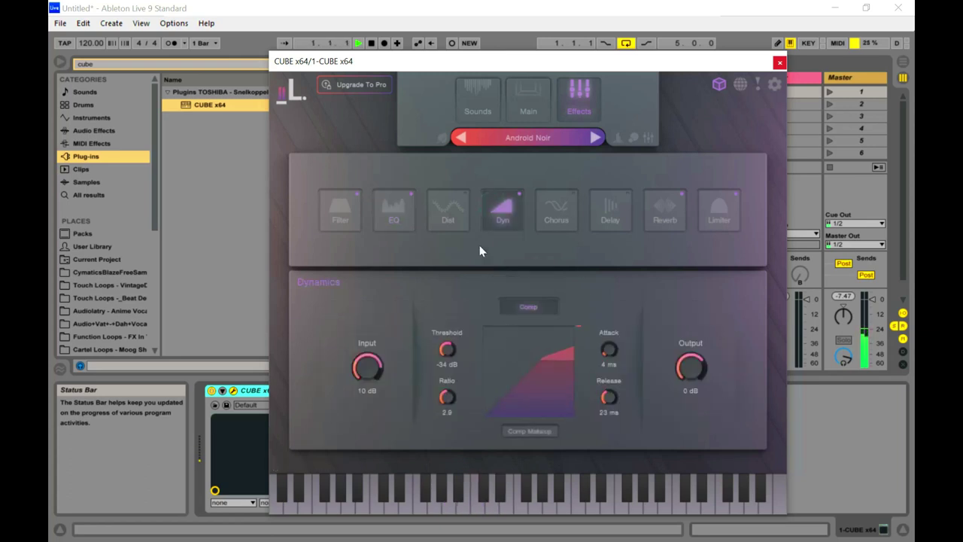
click(467, 211)
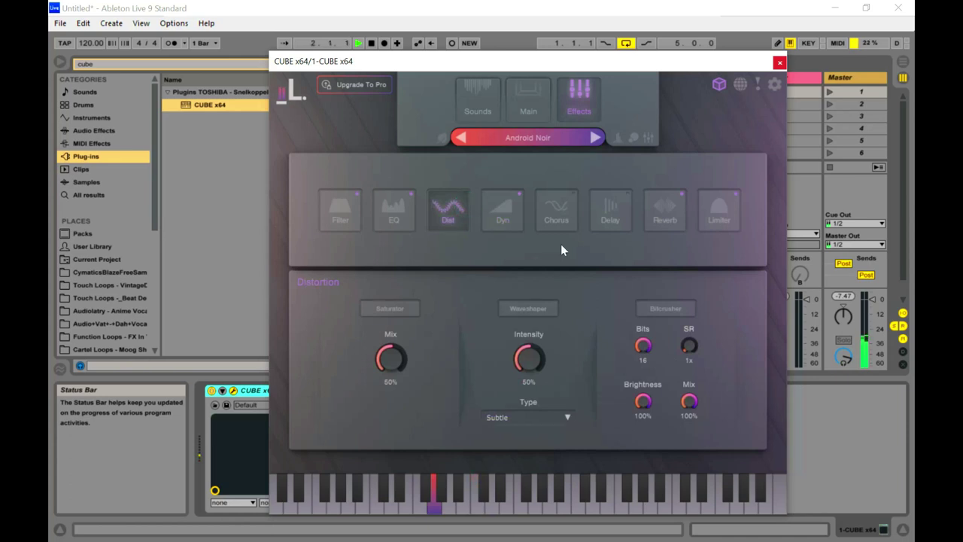
click(573, 219)
click(613, 218)
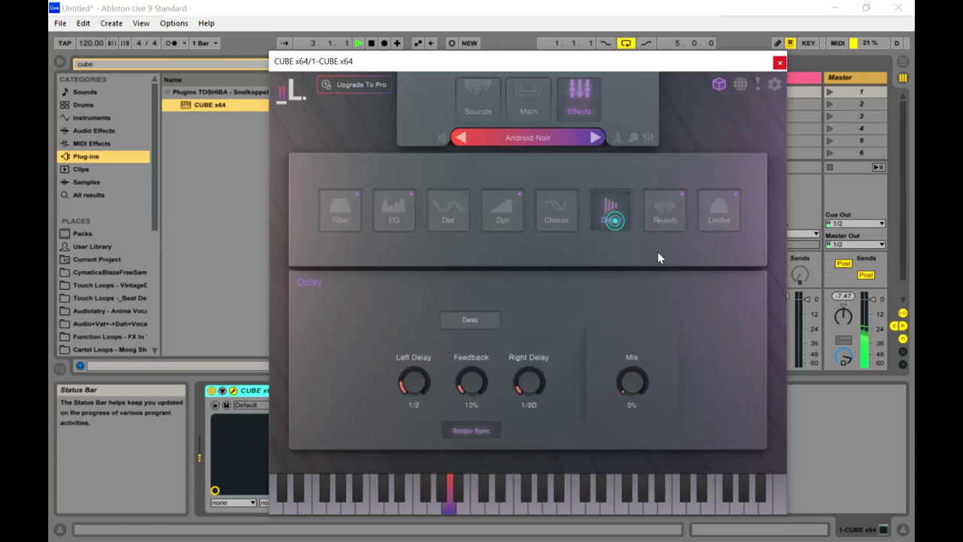
click(663, 221)
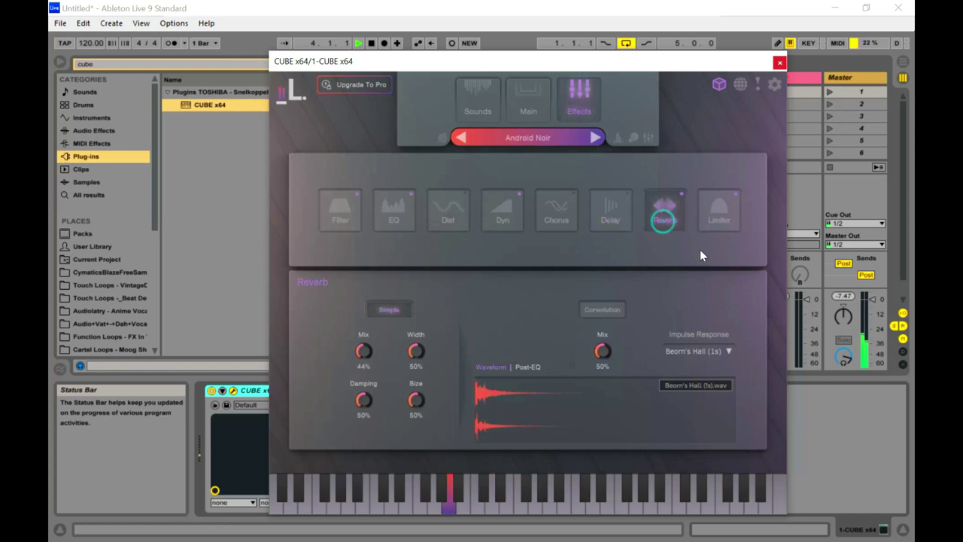
click(723, 221)
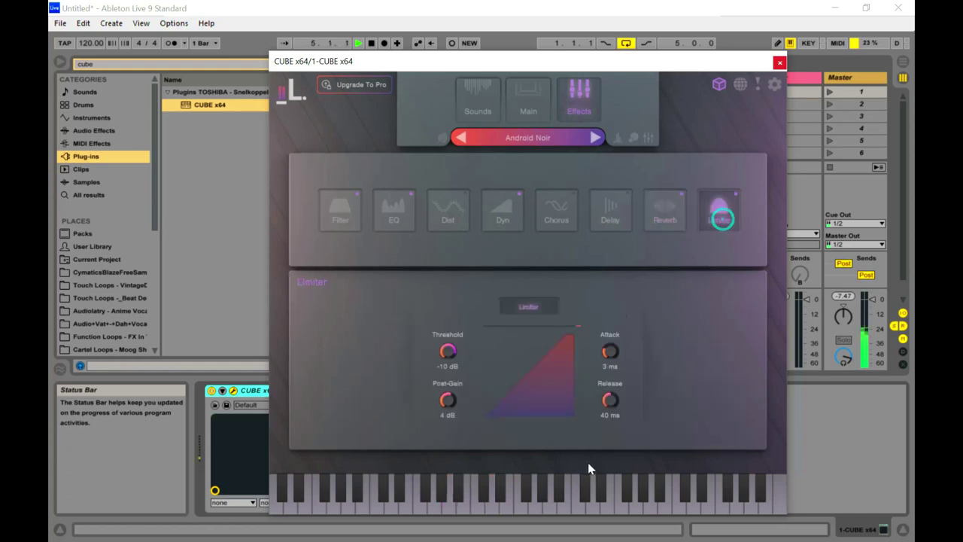
Return to the Corner B editor and raise its HP filter cutoff to 1784 Hz
click(481, 106)
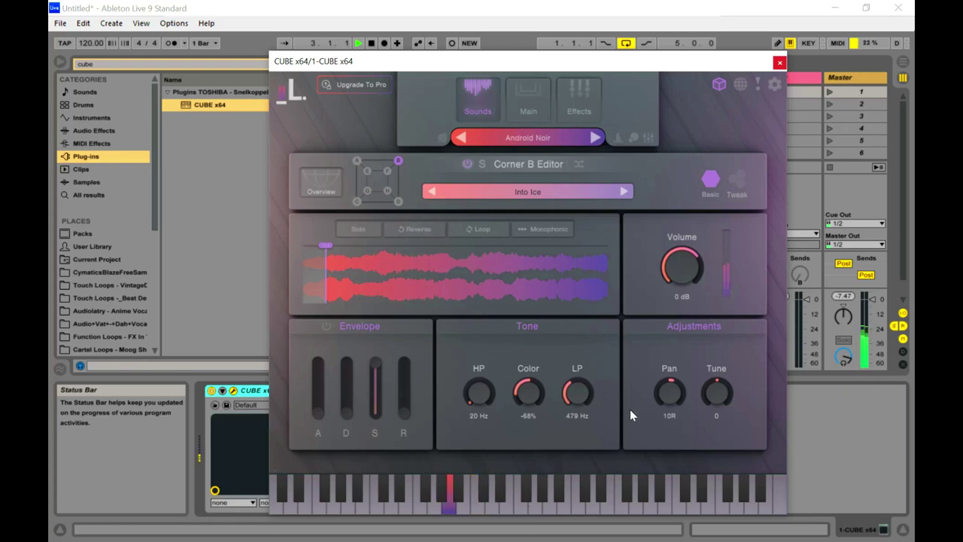
drag(478, 391, 488, 330)
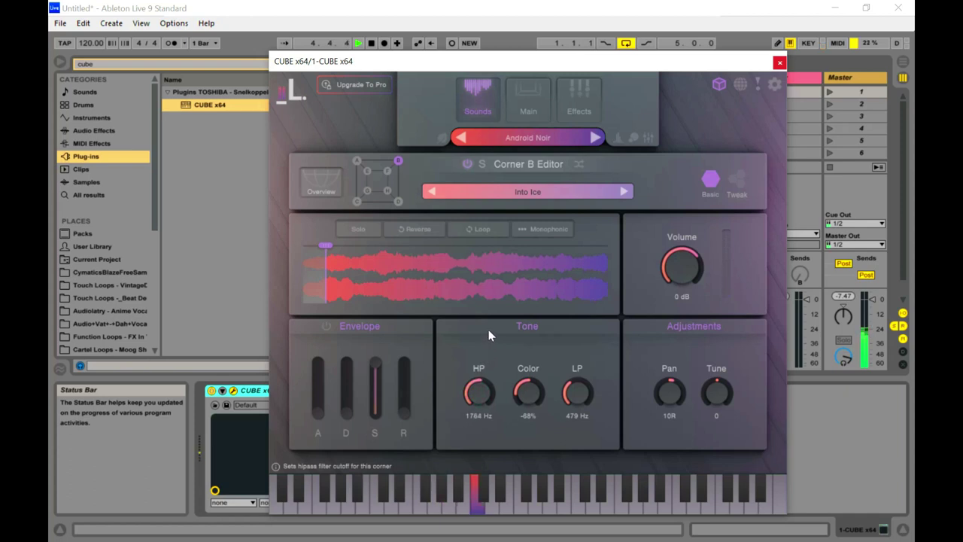
In the Corner D editor, set the tone's HP to 605 Hz and Color to 37%
click(399, 202)
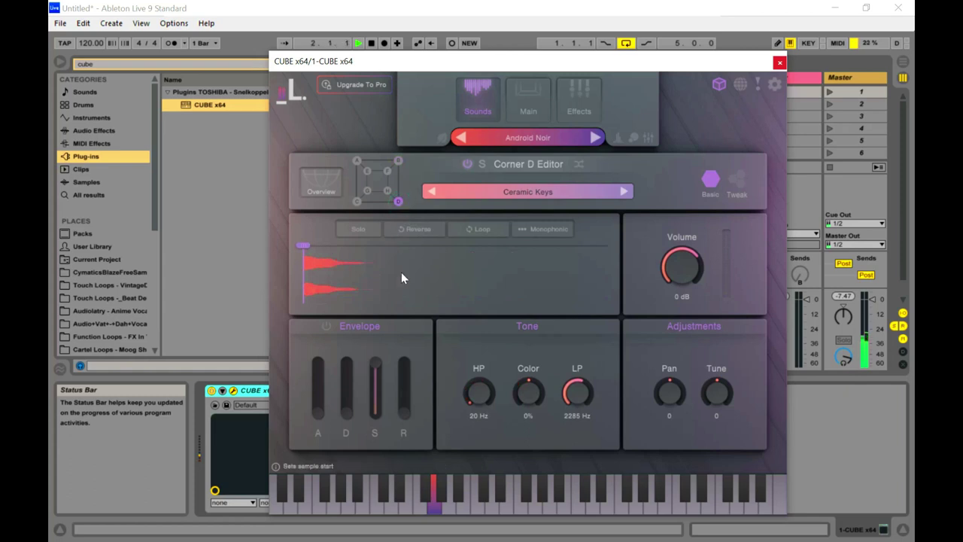
mouse_move(536, 388)
mouse_down()
mouse_move(548, 370)
mouse_move(525, 418)
mouse_move(535, 374)
mouse_up()
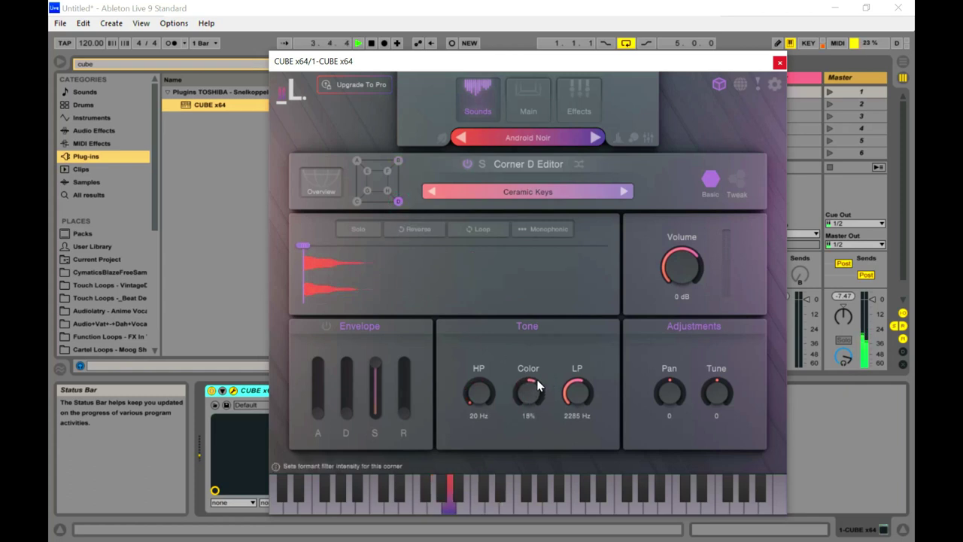
mouse_move(479, 391)
mouse_down()
mouse_move(488, 304)
mouse_move(471, 448)
mouse_up()
drag(542, 411, 538, 384)
drag(476, 398, 488, 354)
drag(482, 391, 519, 390)
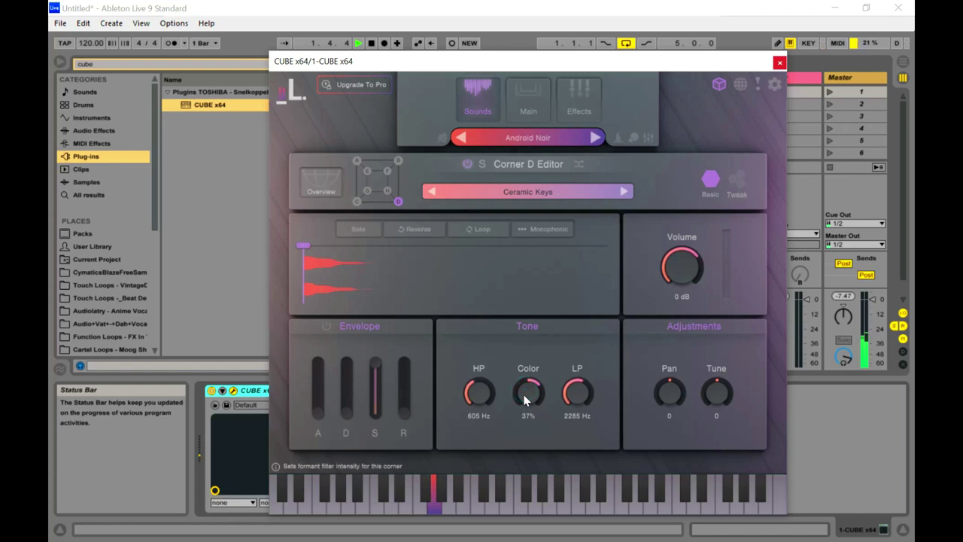
In the Corner C editor, set Tune to 2, HP to 847 Hz, Color to 34% and LP to 778 Hz
click(358, 201)
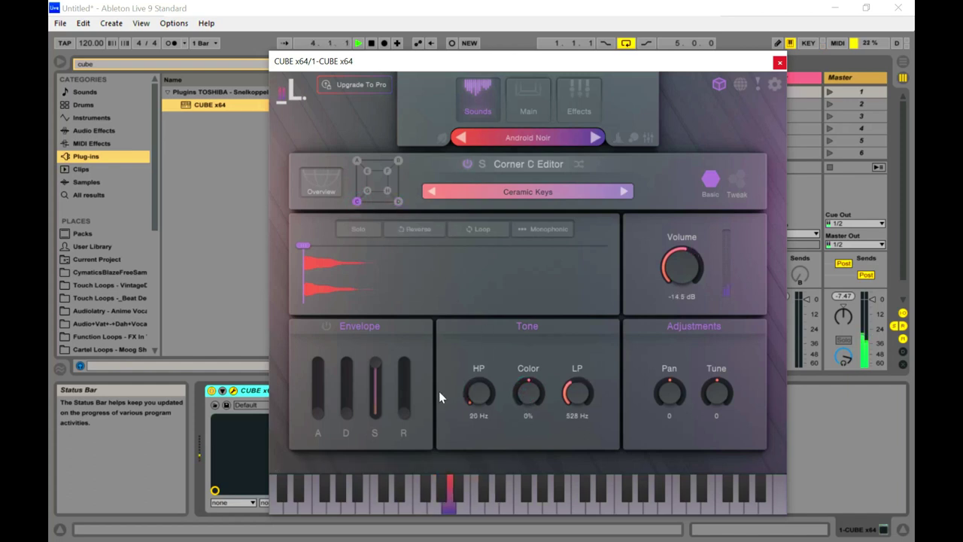
drag(720, 392, 719, 388)
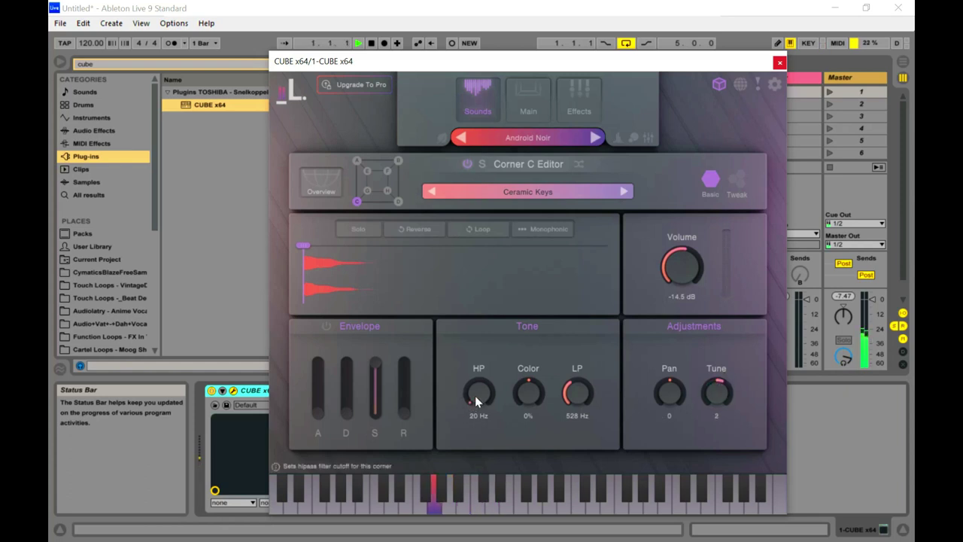
drag(490, 360, 490, 352)
drag(525, 387, 526, 376)
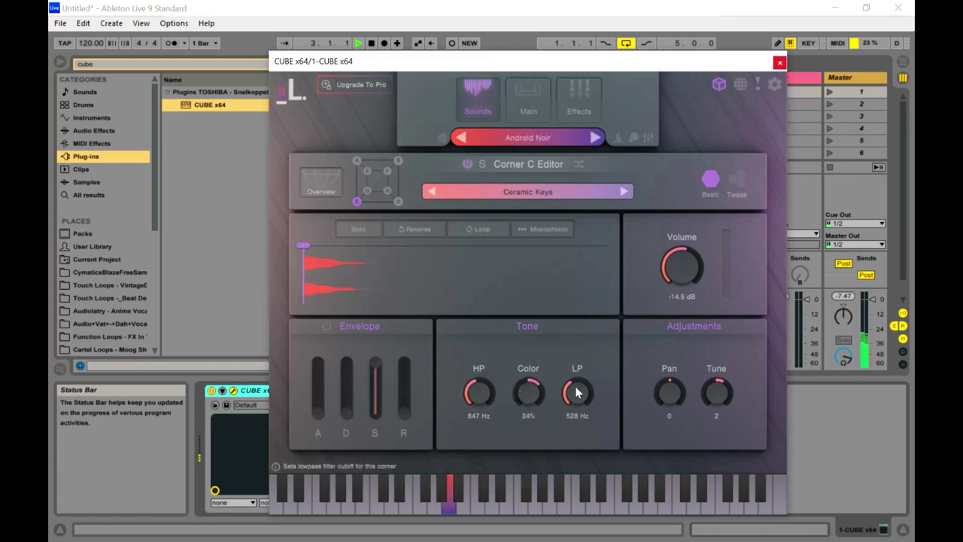
drag(563, 427, 586, 395)
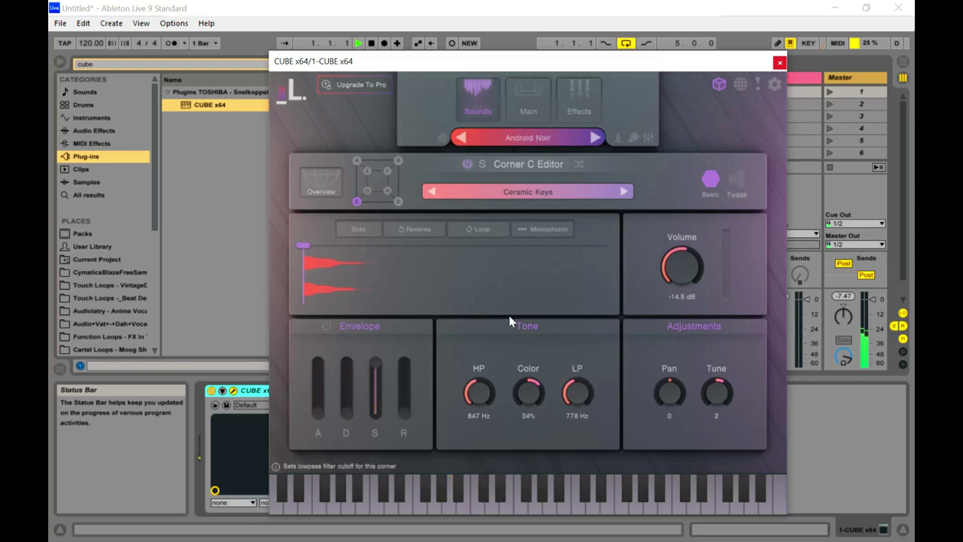
Open the Global Editor overview of all corners, check the Corner A editor and return to the overview
click(387, 172)
click(316, 185)
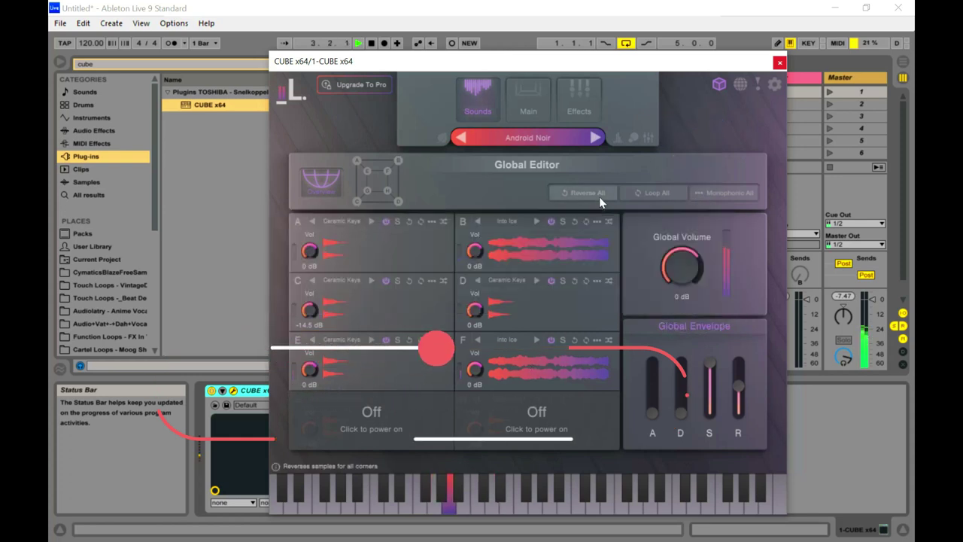
click(368, 256)
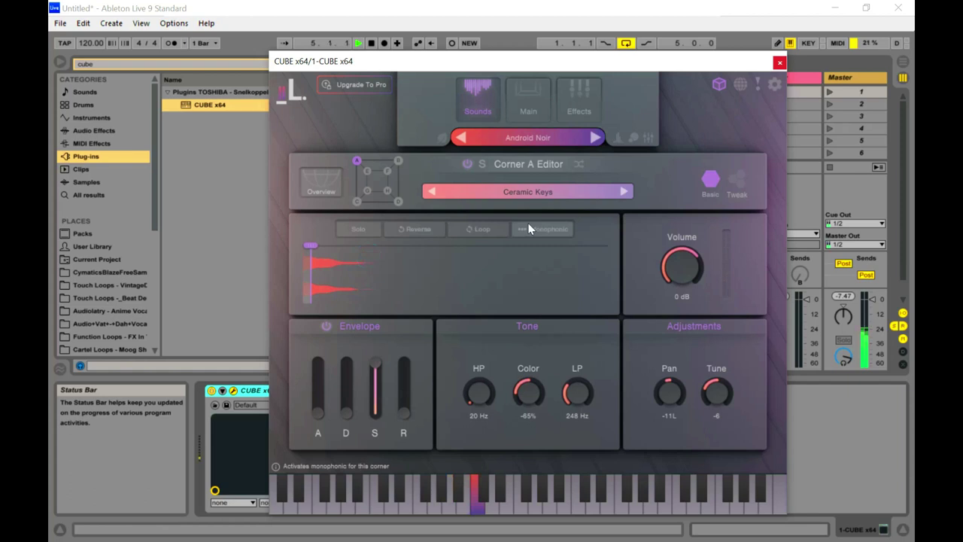
click(319, 180)
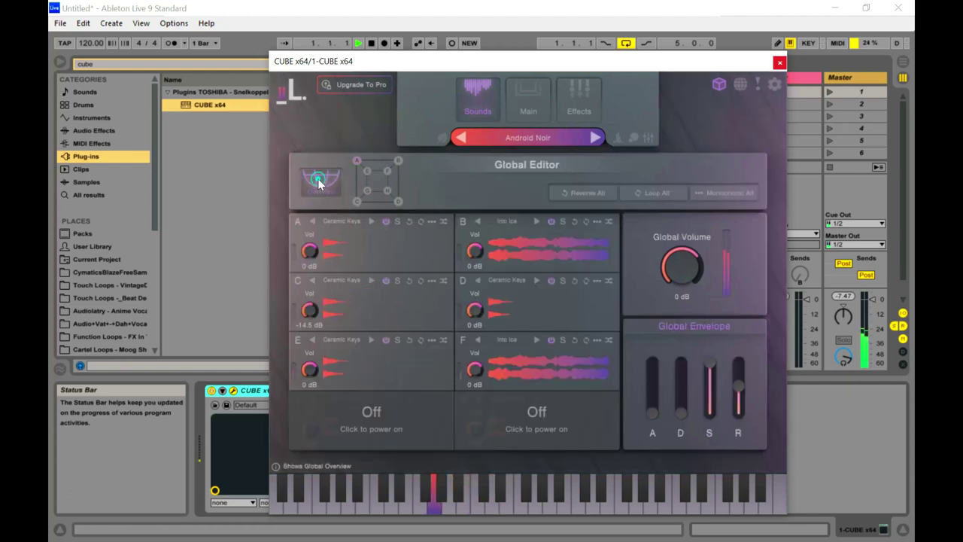
Turn on Reverse All and Monophonic All, try Loop All and switch it off again, and set Global Volume to -1.2 dB
click(592, 192)
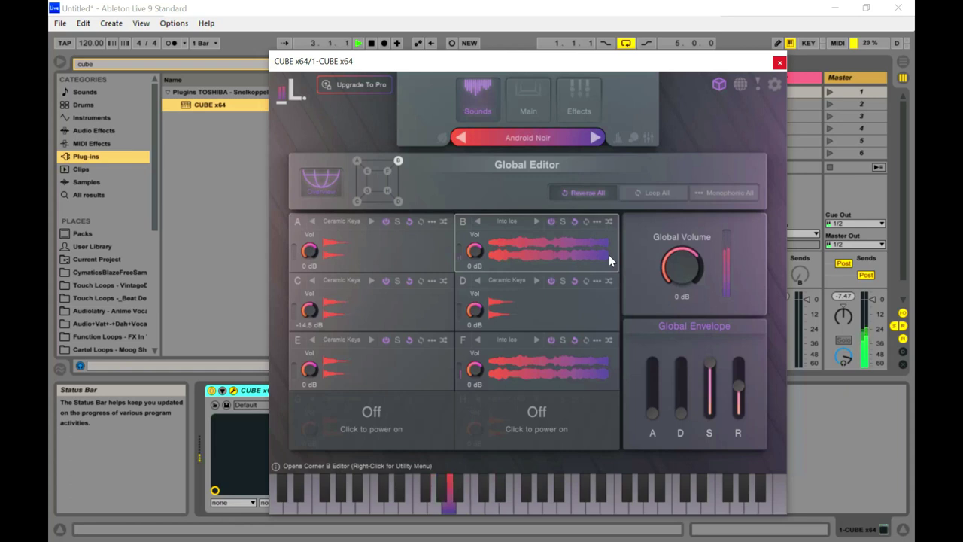
click(707, 194)
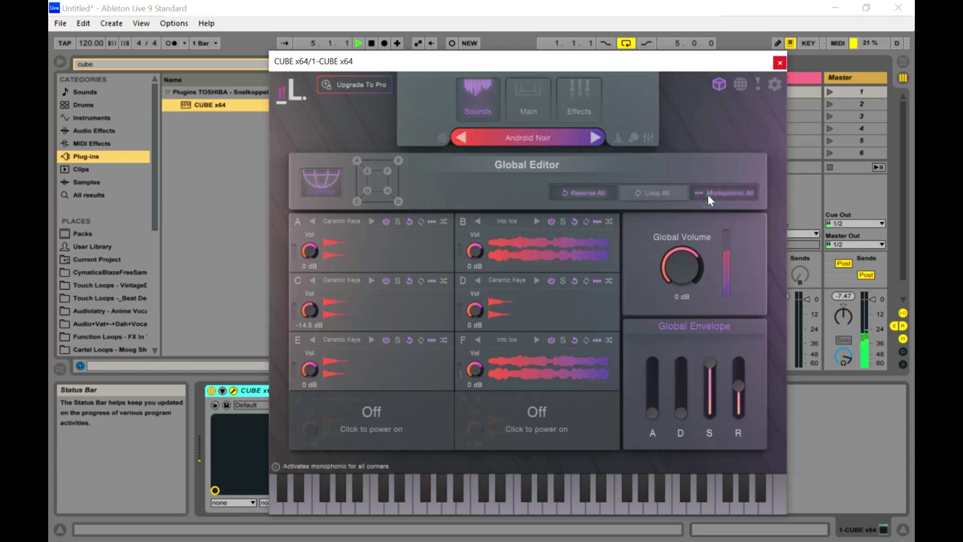
click(659, 195)
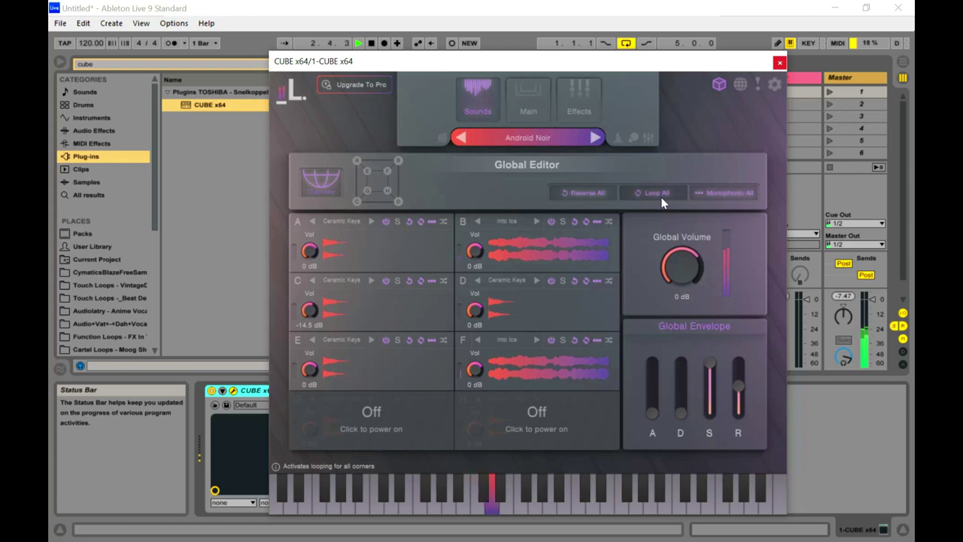
click(660, 196)
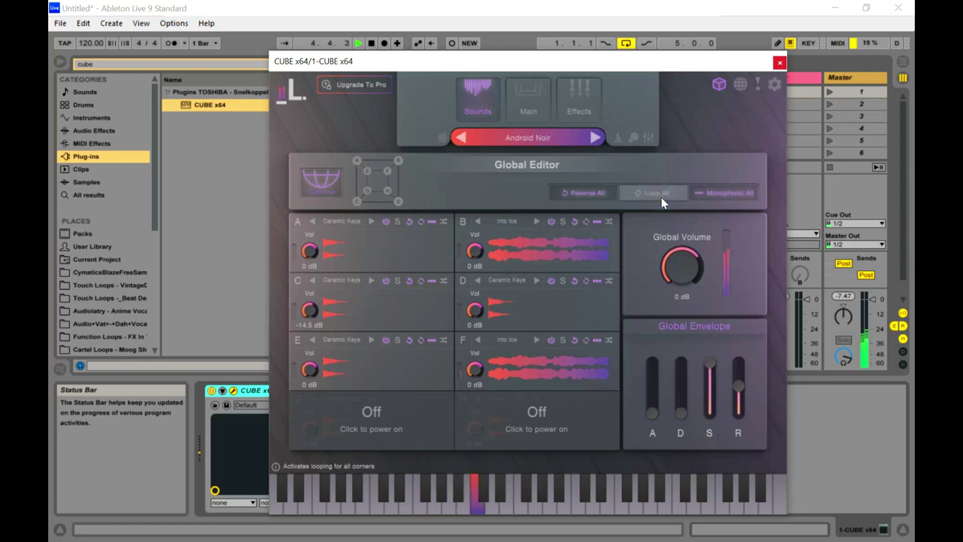
drag(684, 271, 678, 292)
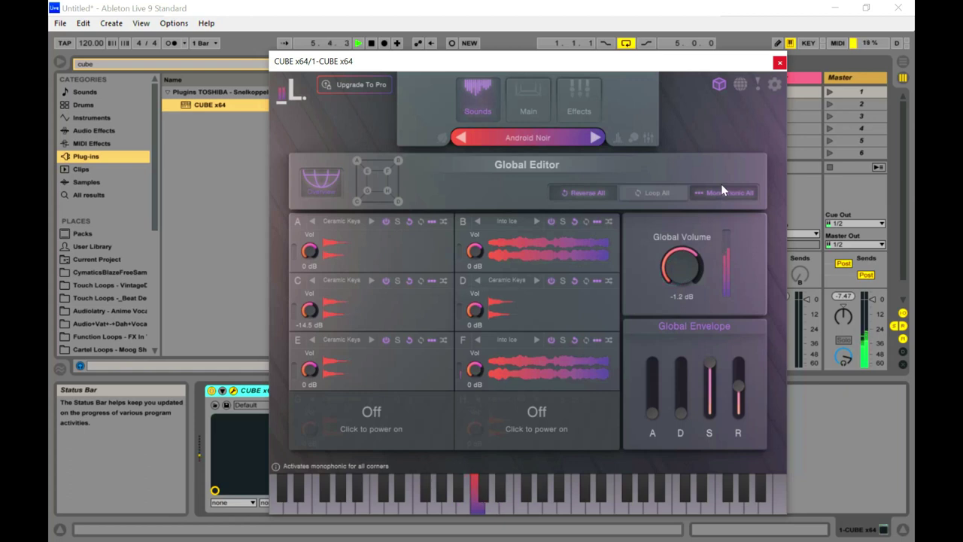
Return to the main cube view and randomize the orbit path
click(541, 110)
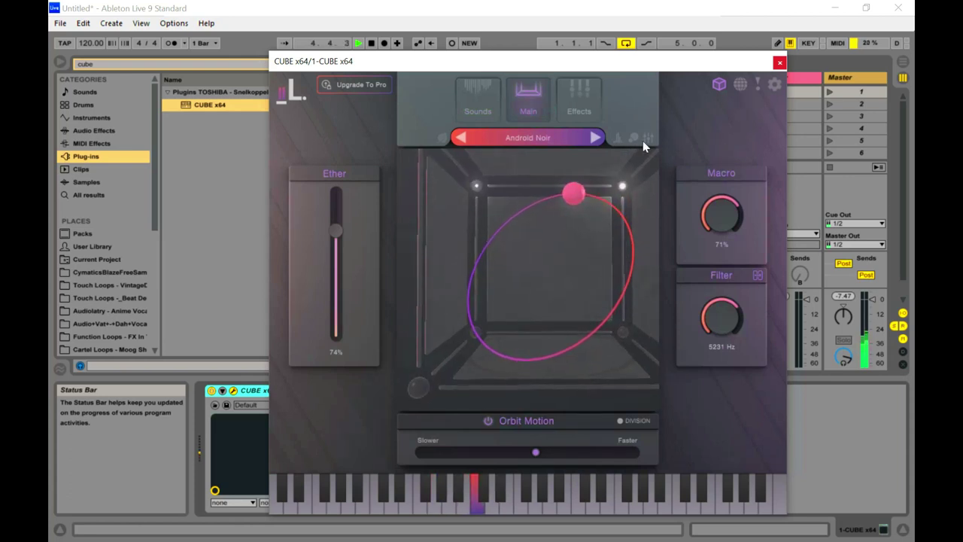
mouse_move(644, 161)
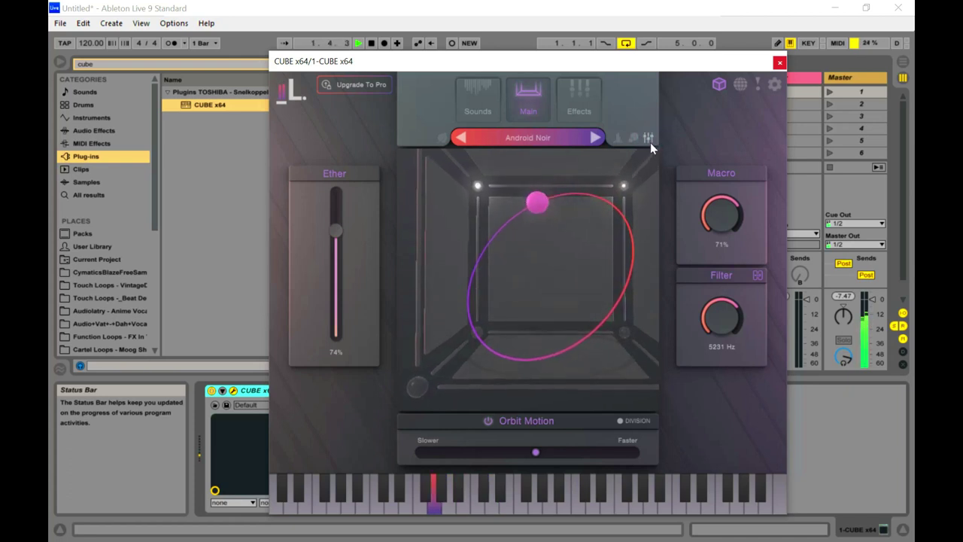
mouse_move(636, 192)
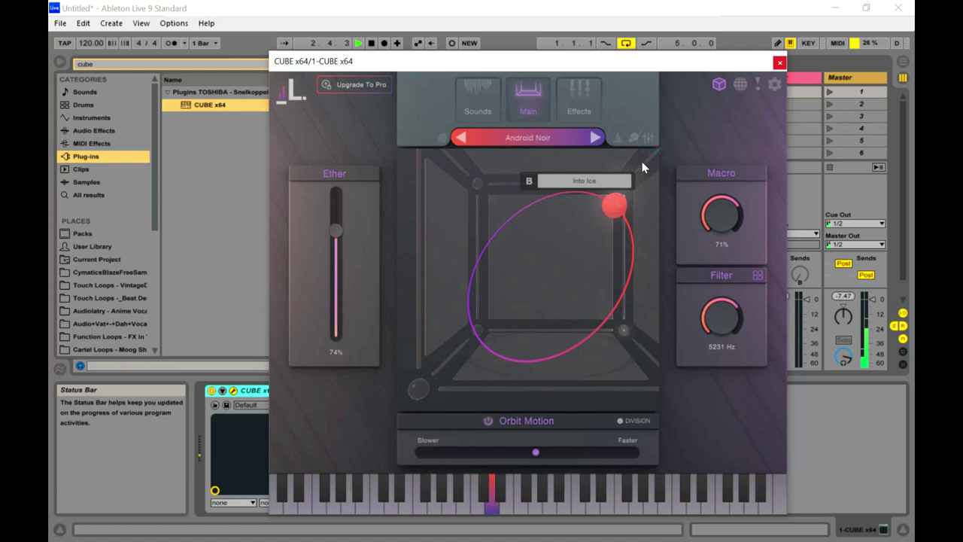
click(648, 140)
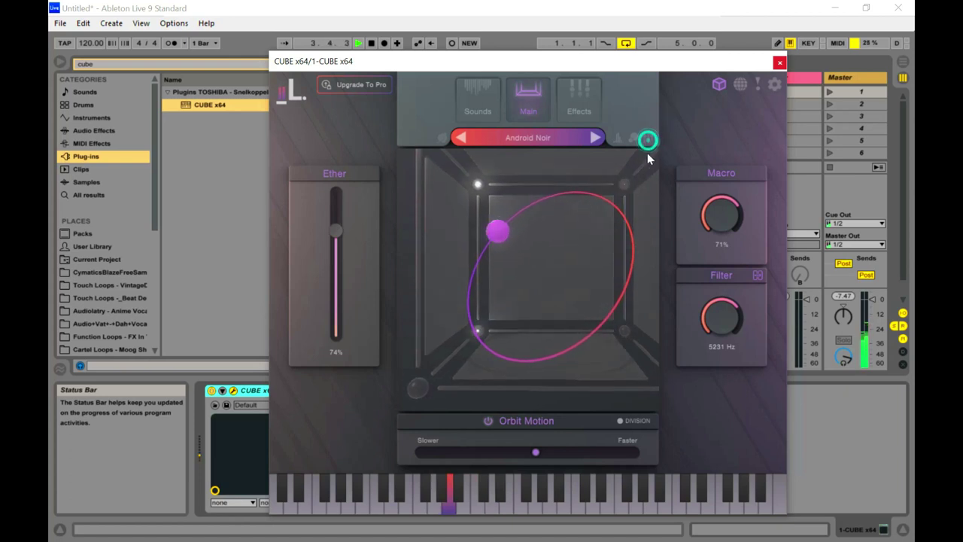
click(647, 140)
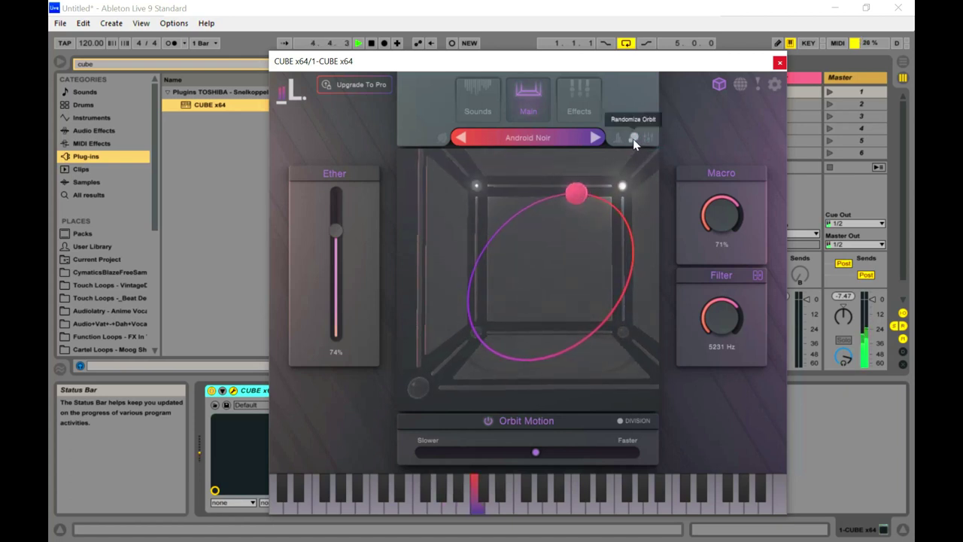
click(633, 139)
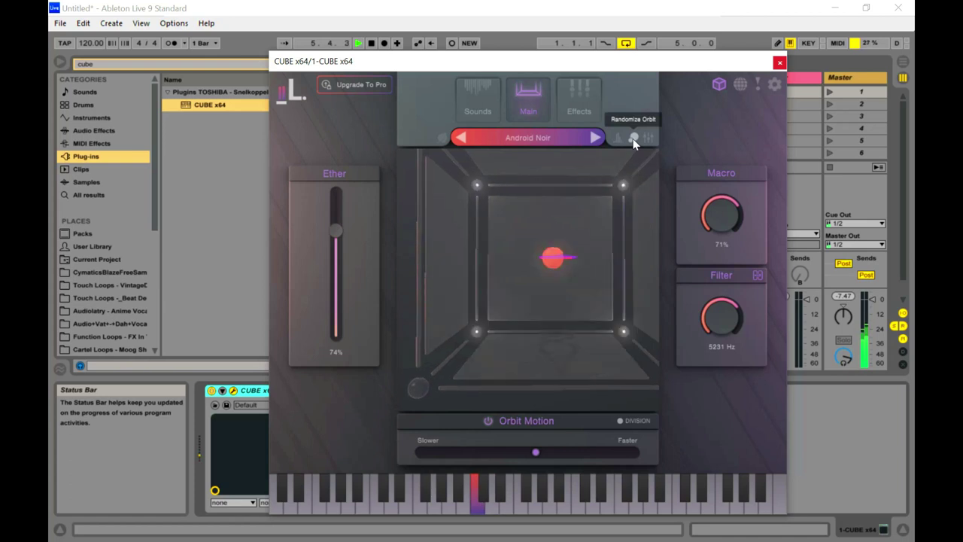
click(634, 140)
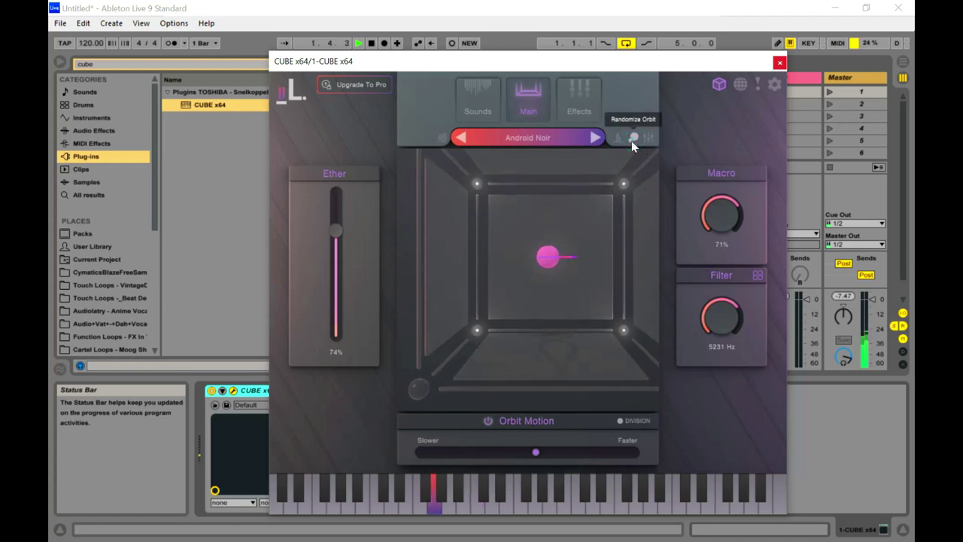
Randomize the orbit path again and raise the Orbit Motion speed slightly above the midpoint
click(633, 139)
click(632, 139)
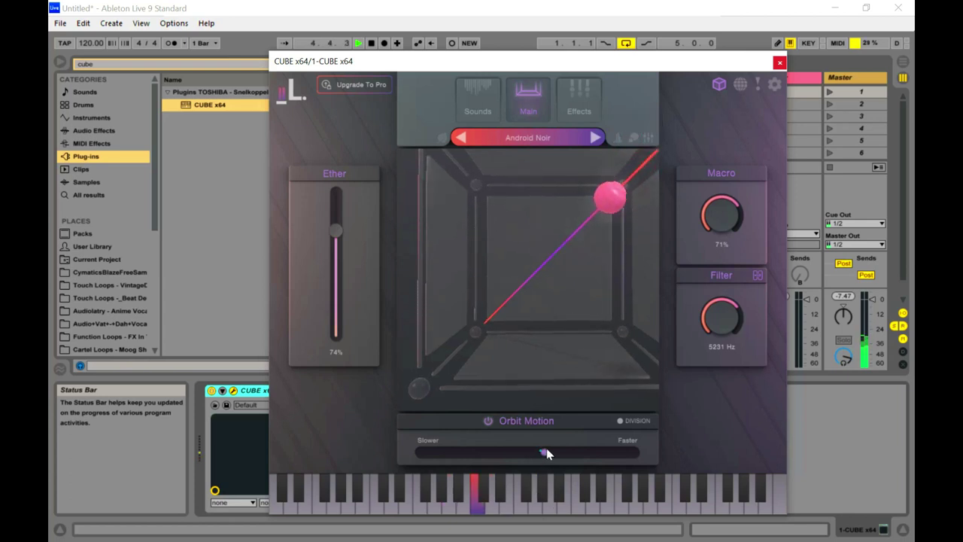
drag(541, 450, 551, 451)
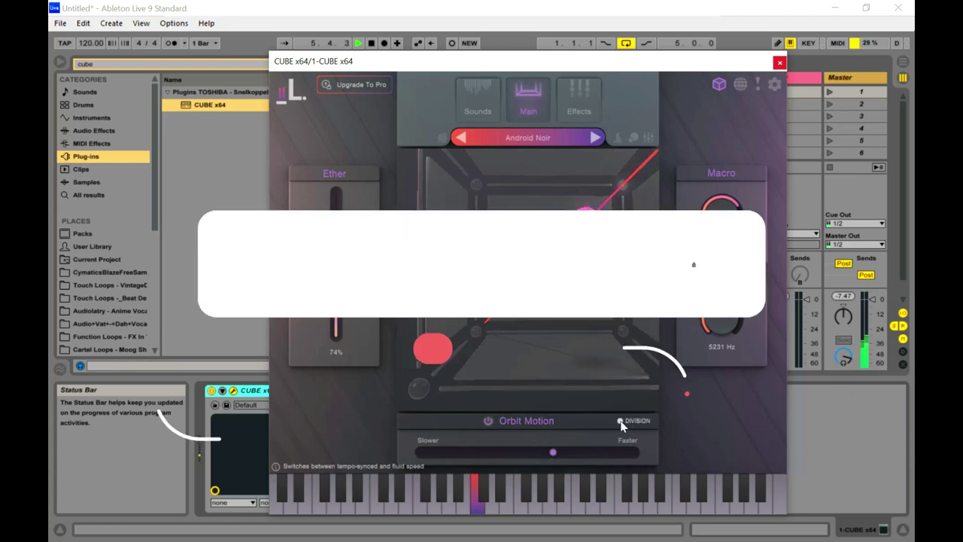
Try the tempo-synced Division mode of Orbit Motion, return to fluid speed and slow the motion to about the midpoint
click(621, 421)
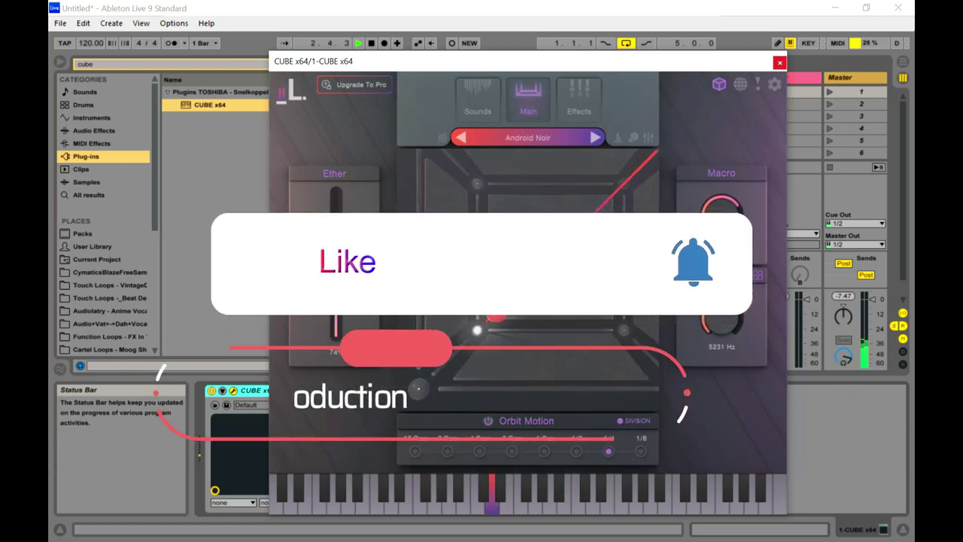
click(622, 420)
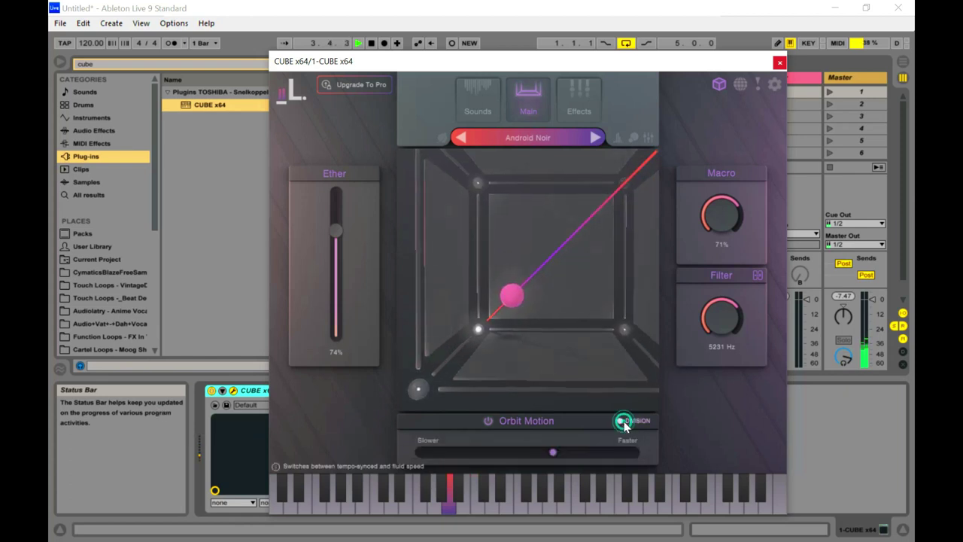
drag(551, 453, 539, 455)
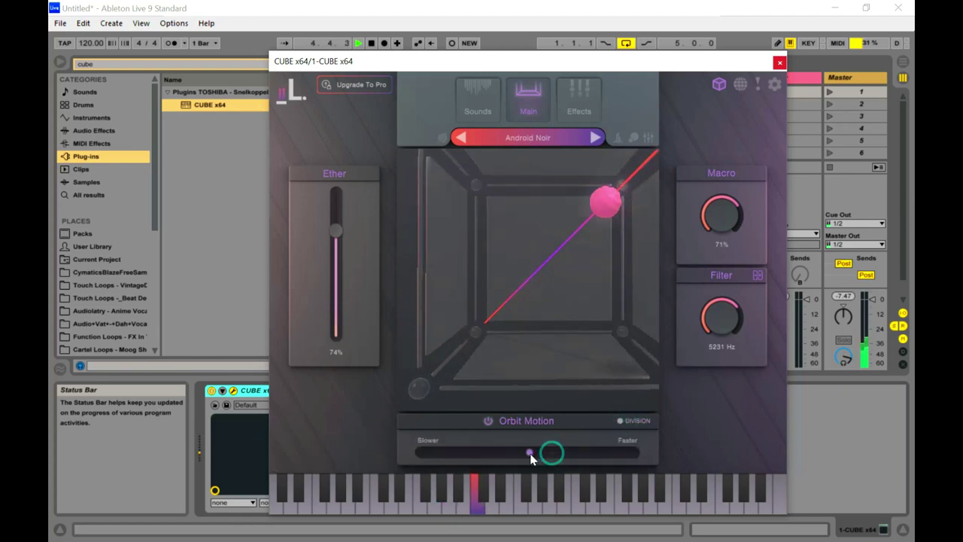
Randomize the orbit path twice more and return focus to the Ableton Live window behind the plug-in
click(634, 140)
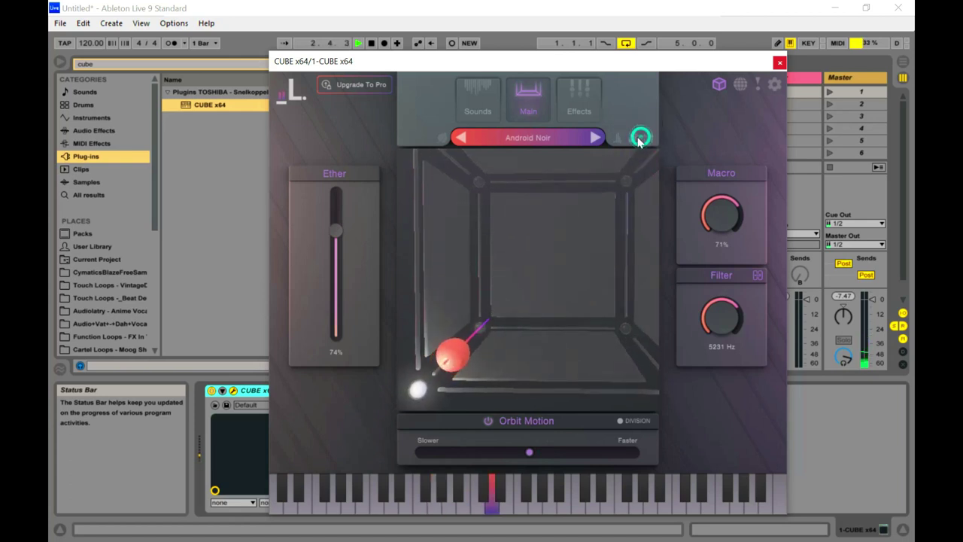
click(637, 139)
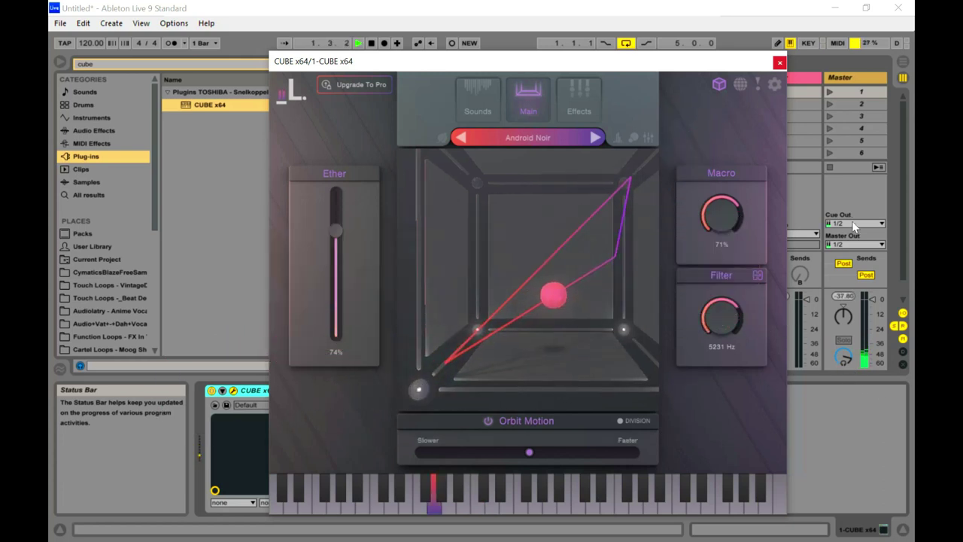
click(829, 389)
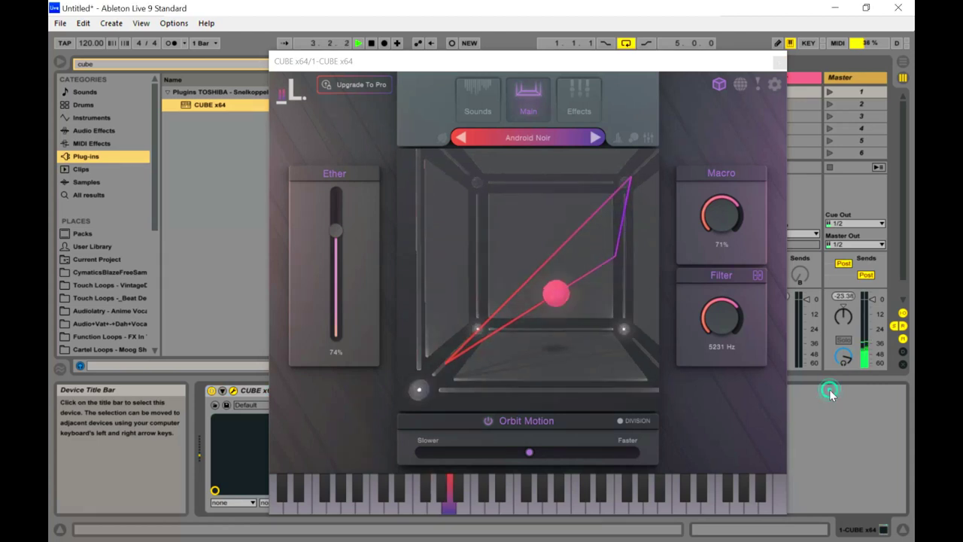